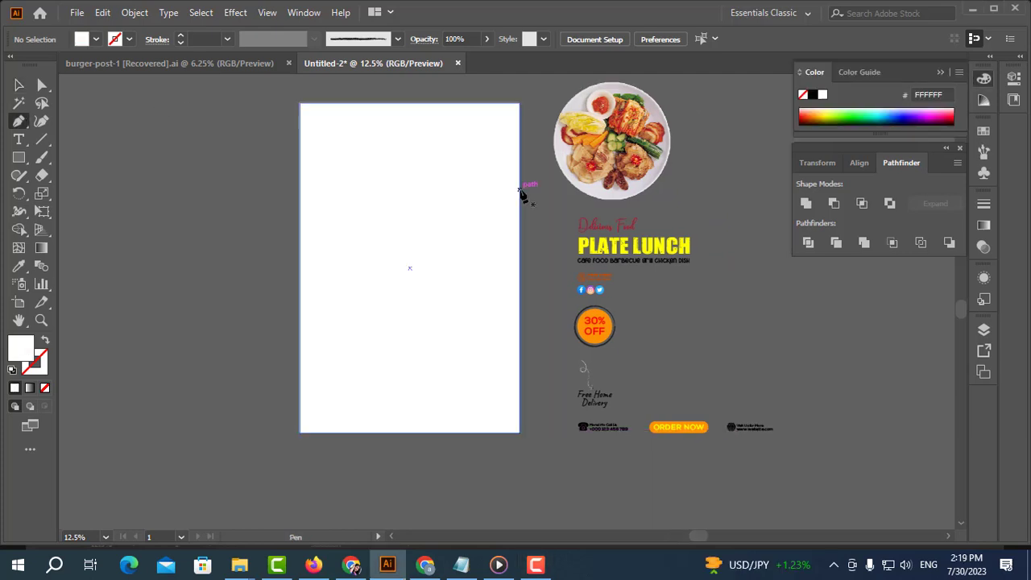
# Step: Draw a curved shape from the right edge to the bottom-left corner and fill it with the tomato's red C41F27
pyautogui.click(519, 191)
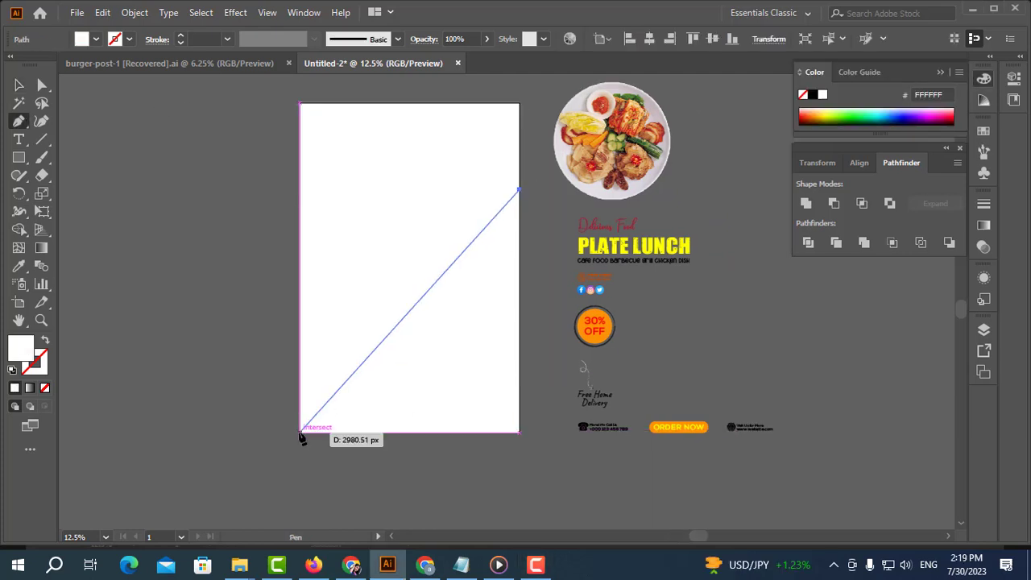
pyautogui.moveTo(156, 477); pyautogui.dragTo(156, 478)
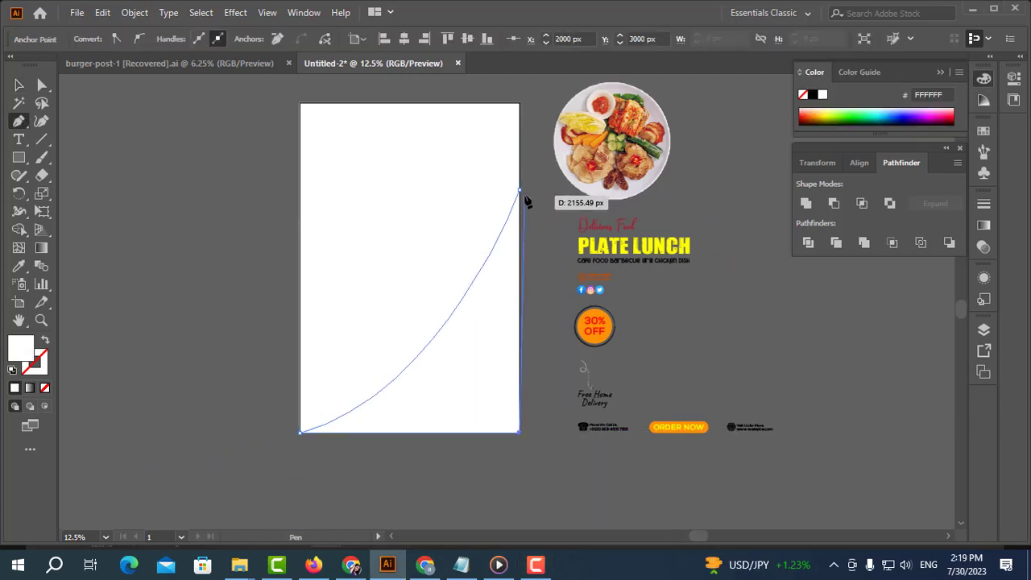
pyautogui.press('i')
pyautogui.click(599, 103)
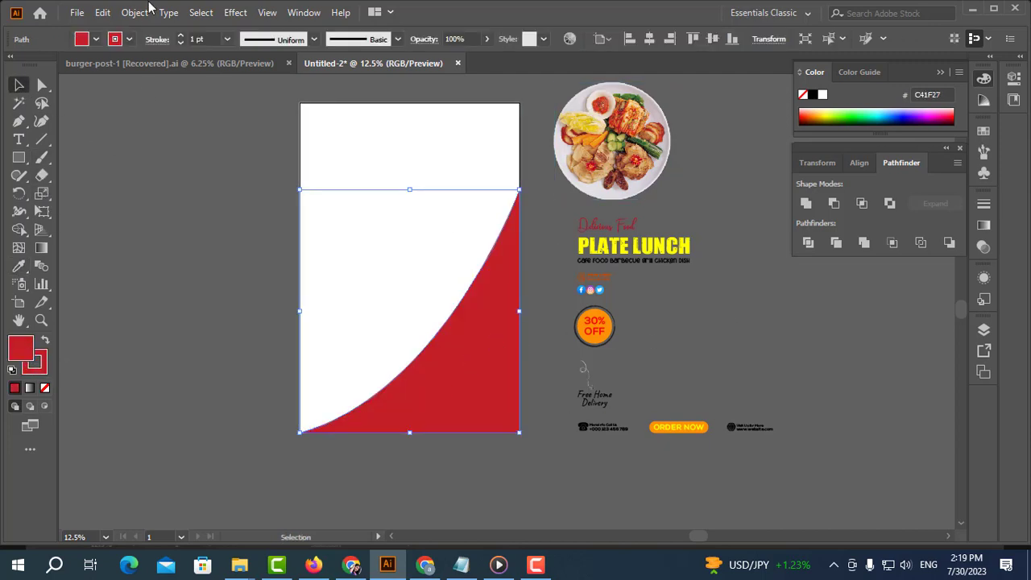
# Step: Thicken the shape's stroke and apply a brush from the Artistic_ChalkCharcoalPencil library
pyautogui.click(227, 39)
pyautogui.click(235, 272)
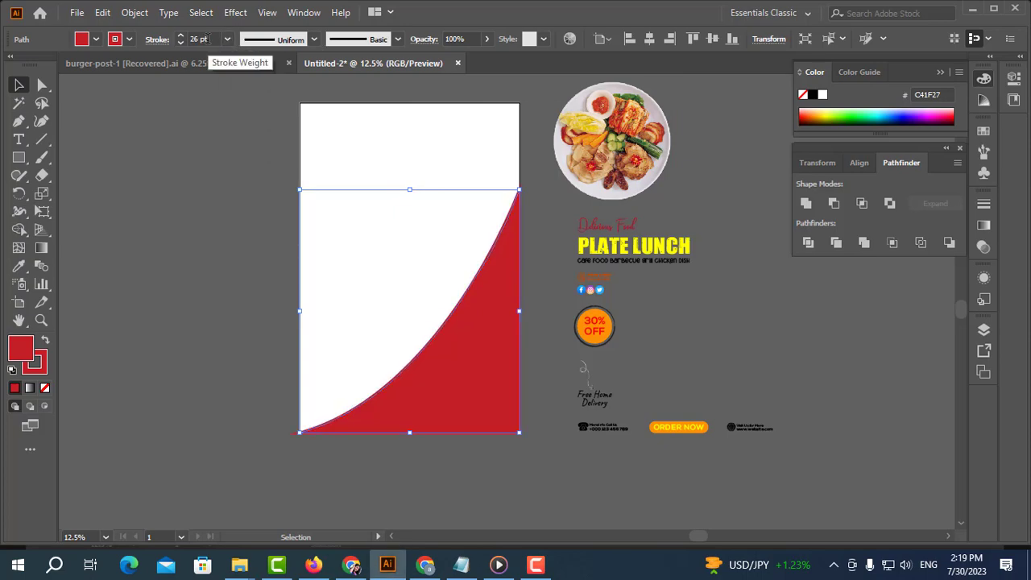
pyautogui.click(304, 12)
pyautogui.click(543, 254)
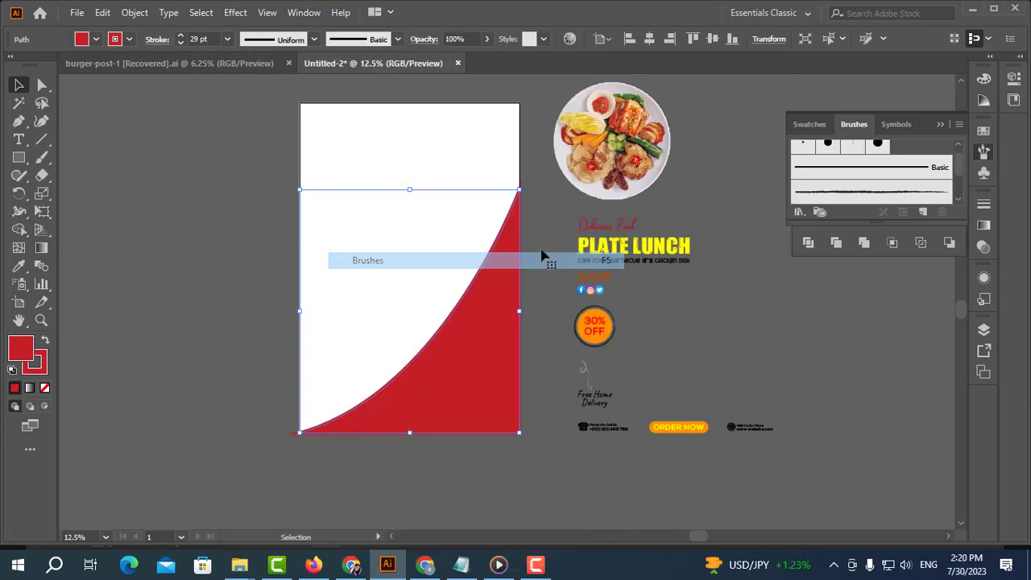
pyautogui.click(800, 211)
pyautogui.click(693, 286)
pyautogui.moveTo(562, 247); pyautogui.dragTo(900, 279)
pyautogui.click(848, 321)
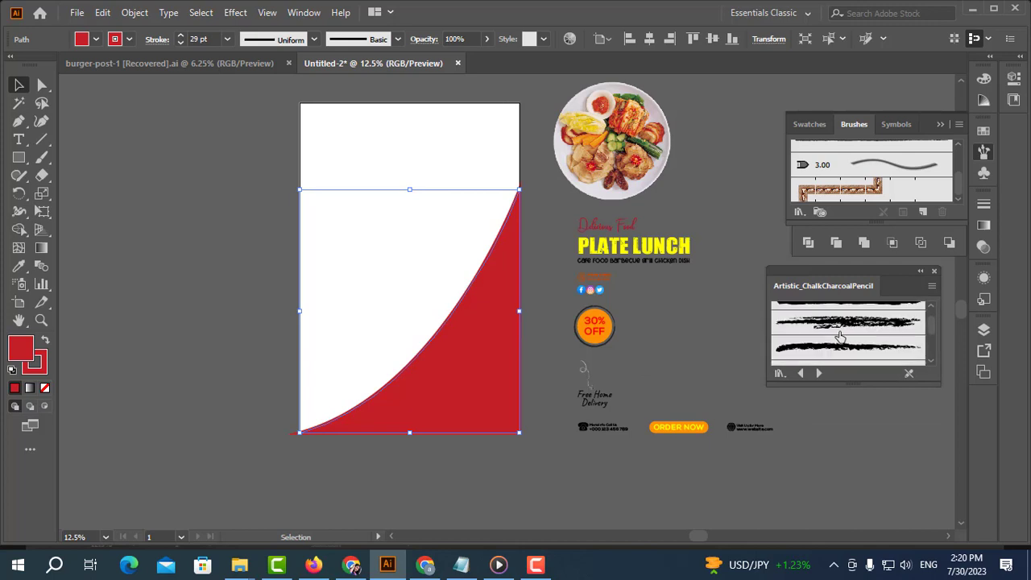
# Step: Set the stroke to 10 pt and switch to a heavier charcoal brush
pyautogui.click(227, 39)
pyautogui.click(252, 258)
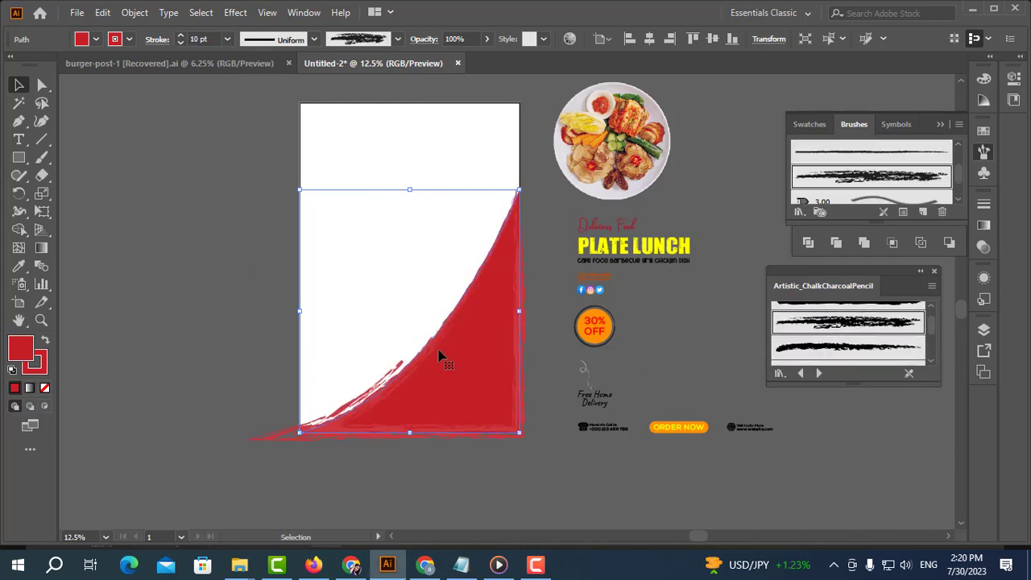
pyautogui.click(838, 349)
pyautogui.scroll(5, 208, 39)
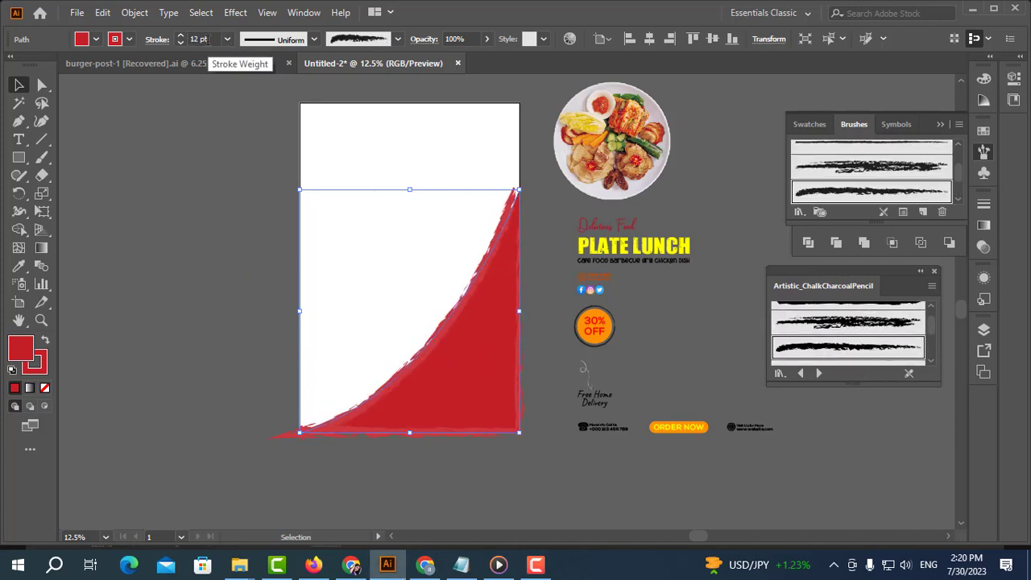
# Step: Try several brushes from the Artistic_Paintbrush library on the red shape
pyautogui.click(792, 372)
pyautogui.moveTo(812, 217)
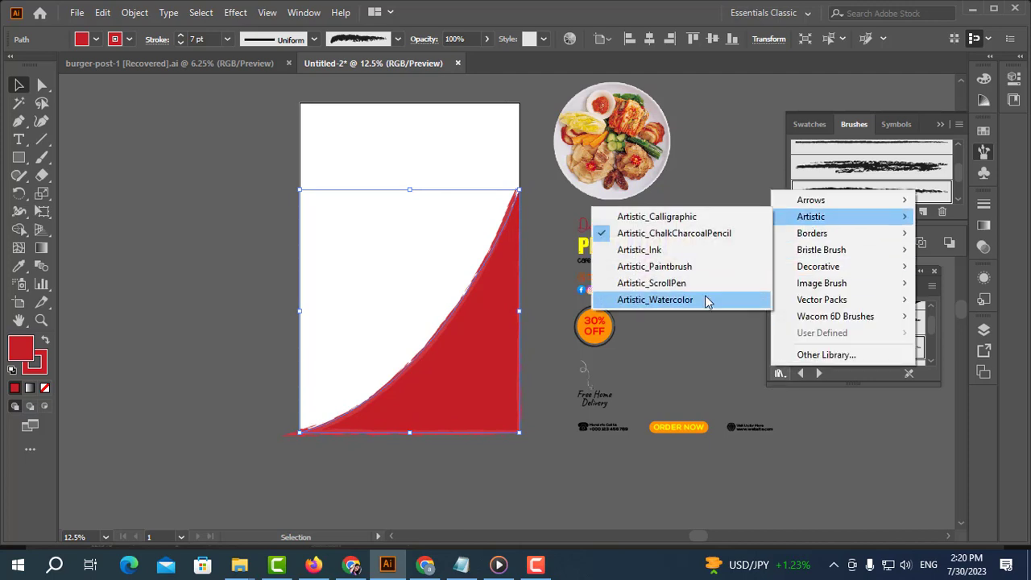
pyautogui.click(662, 266)
pyautogui.click(838, 322)
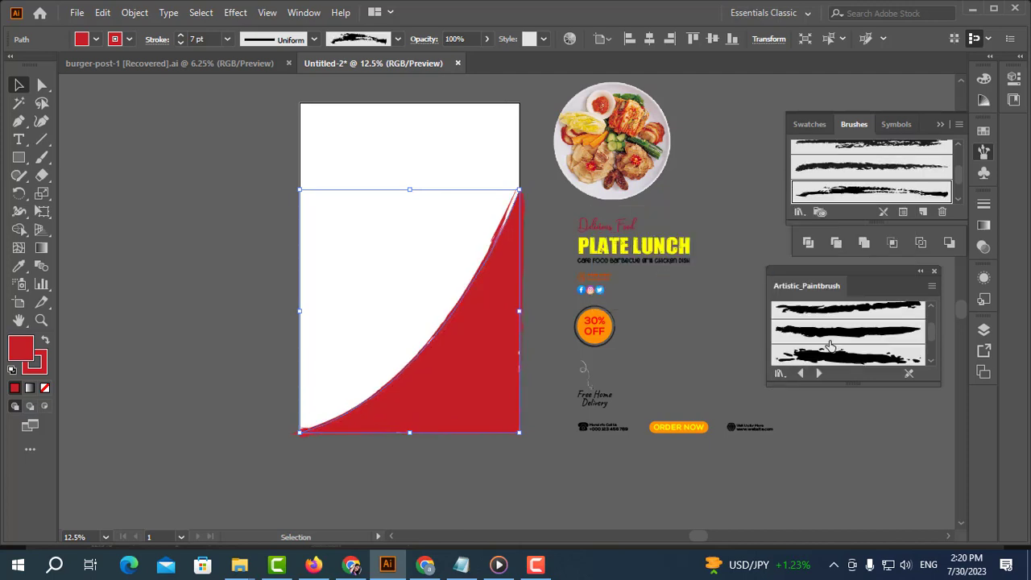
pyautogui.click(830, 350)
pyautogui.scroll(-2, 822, 335)
pyautogui.click(822, 334)
# Step: Apply a brush from the Hand Drawn brushes vector pack library to the red shape
pyautogui.click(800, 211)
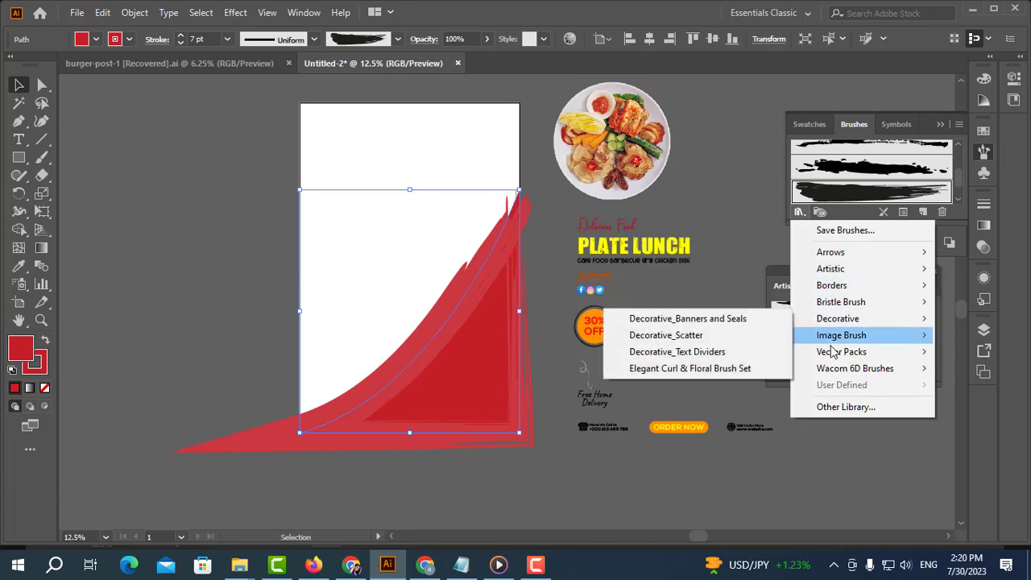
pyautogui.click(726, 369)
pyautogui.scroll(1, 849, 355)
pyautogui.click(846, 336)
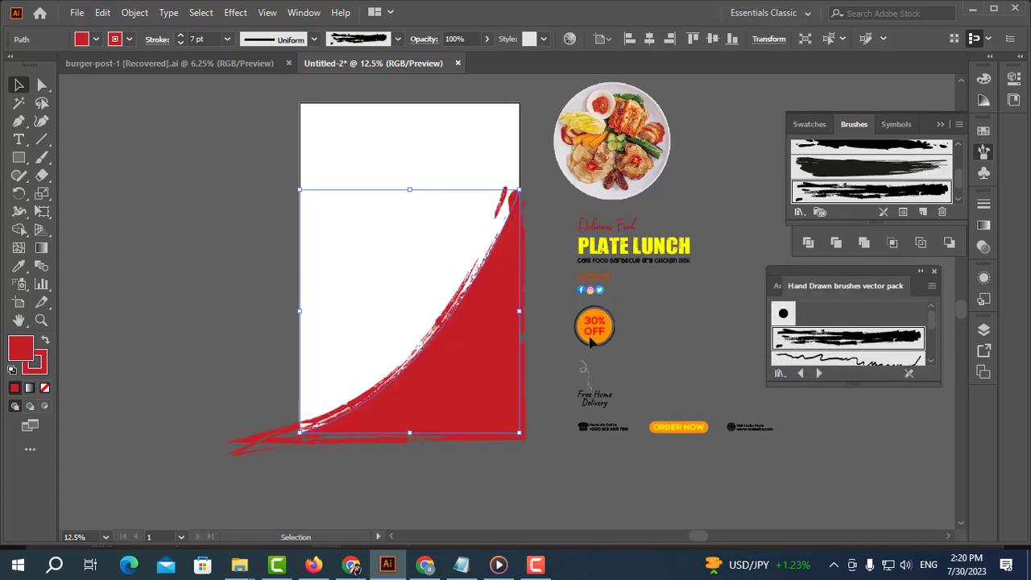
pyautogui.scroll(3, 197, 39)
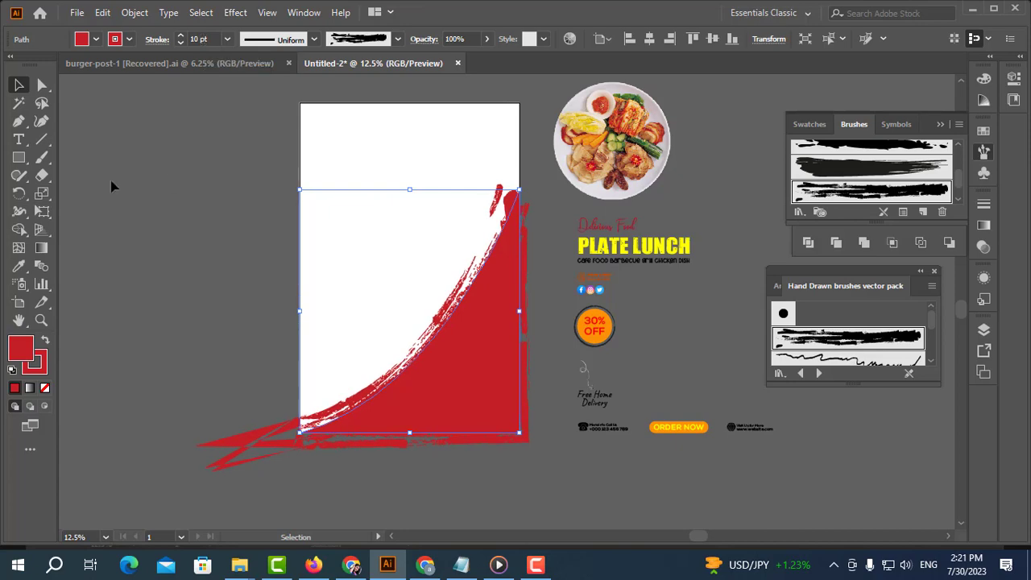
# Step: Expand the brushed shape's appearance and make it a compound path
pyautogui.rightClick(361, 298)
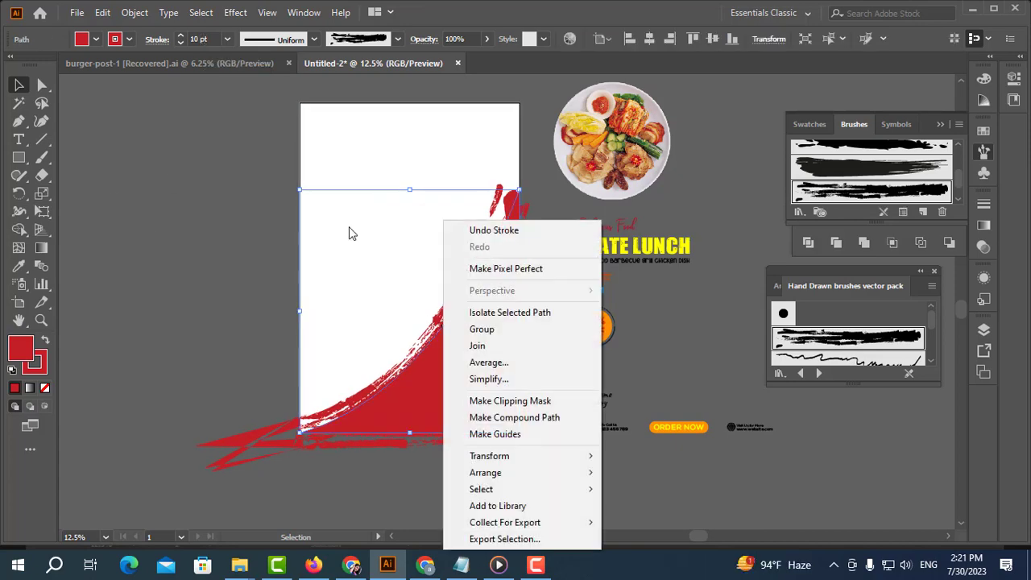
pyautogui.click(135, 12)
pyautogui.click(203, 201)
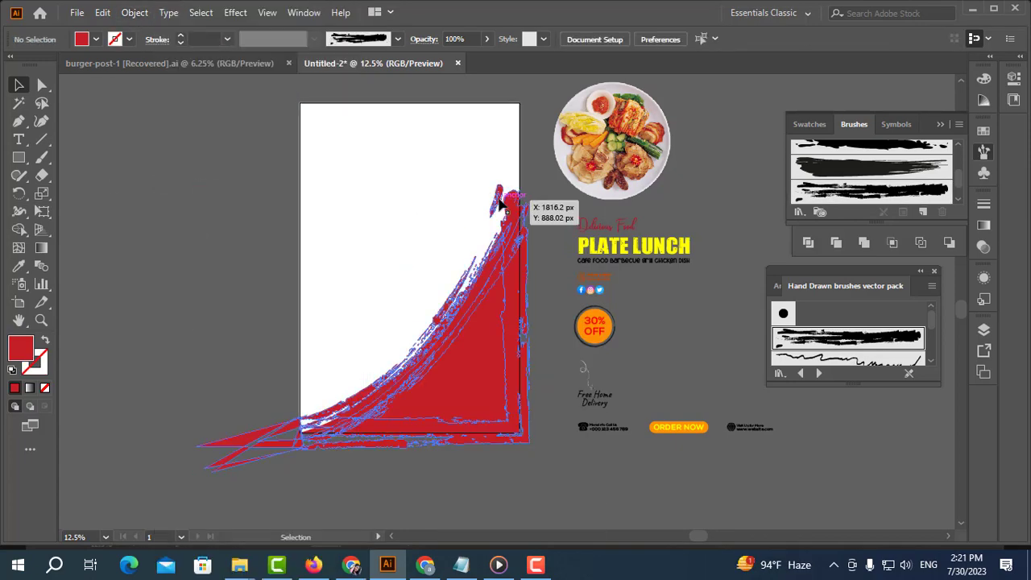
pyautogui.rightClick(500, 202)
pyautogui.click(531, 322)
pyautogui.rightClick(518, 196)
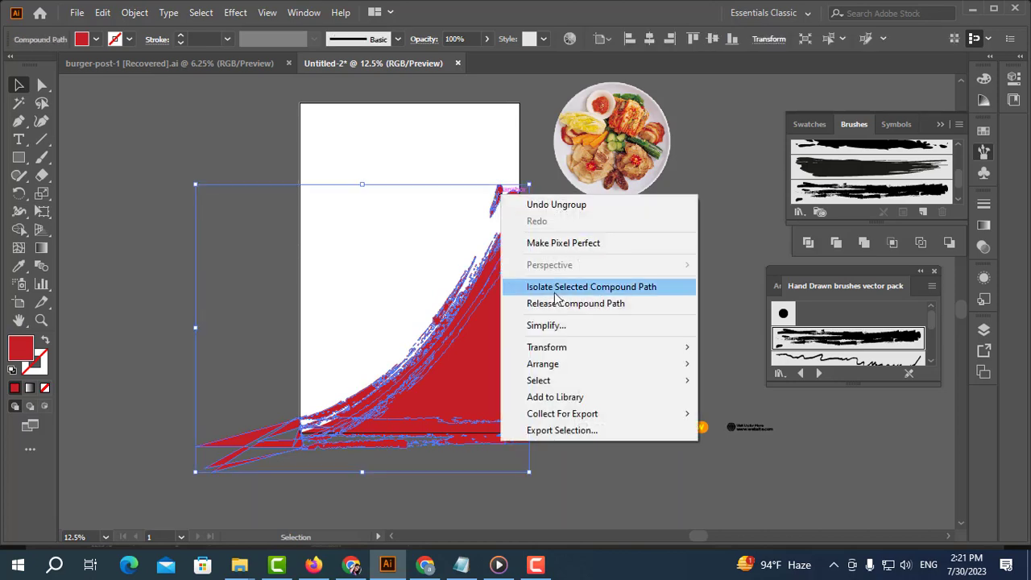
pyautogui.click(477, 184)
# Step: Draw a rectangle over the lower artboard and use Shape Builder to remove outside fragments
pyautogui.moveTo(478, 177); pyautogui.dragTo(493, 210)
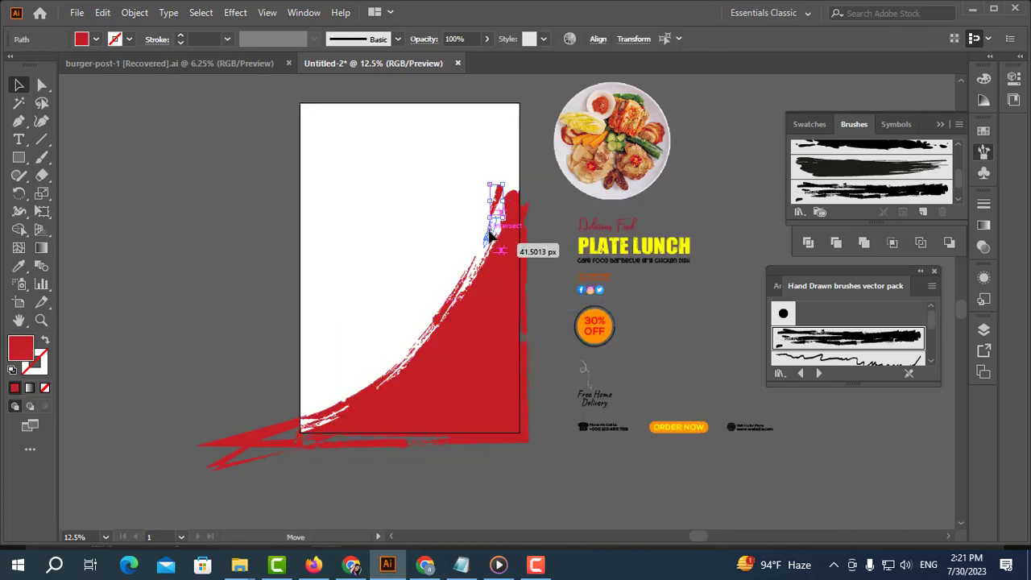
pyautogui.click(523, 241)
pyautogui.click(543, 448)
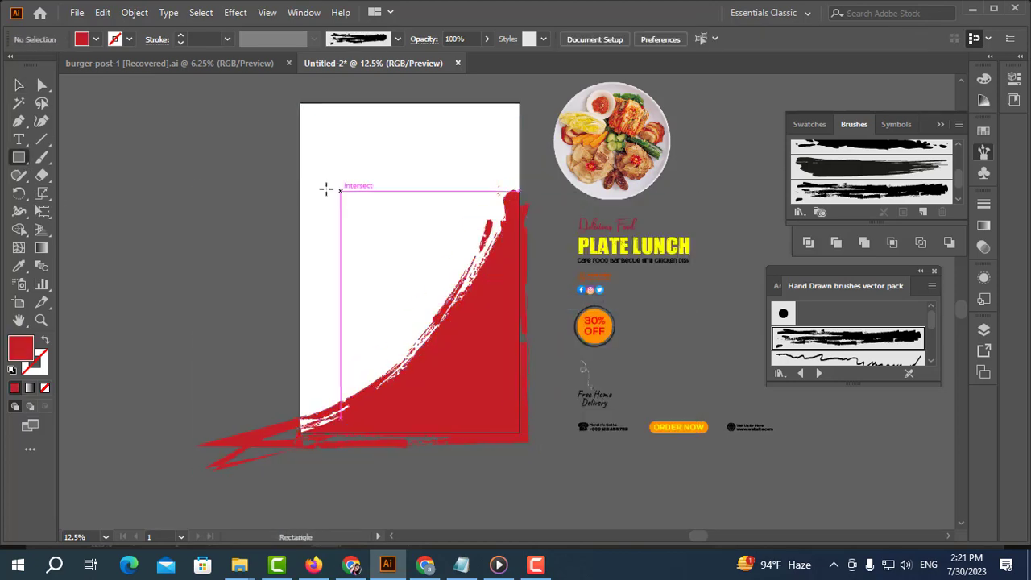
pyautogui.moveTo(300, 182); pyautogui.dragTo(519, 433)
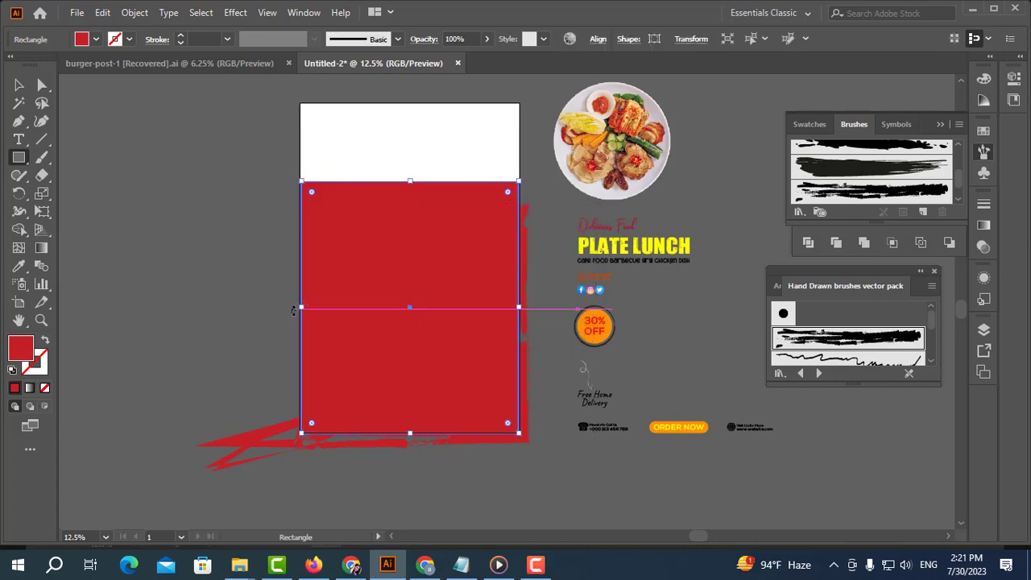
pyautogui.press('v')
pyautogui.keyDown('shift'); pyautogui.click(526, 408); pyautogui.keyUp('shift')
pyautogui.click(19, 229)
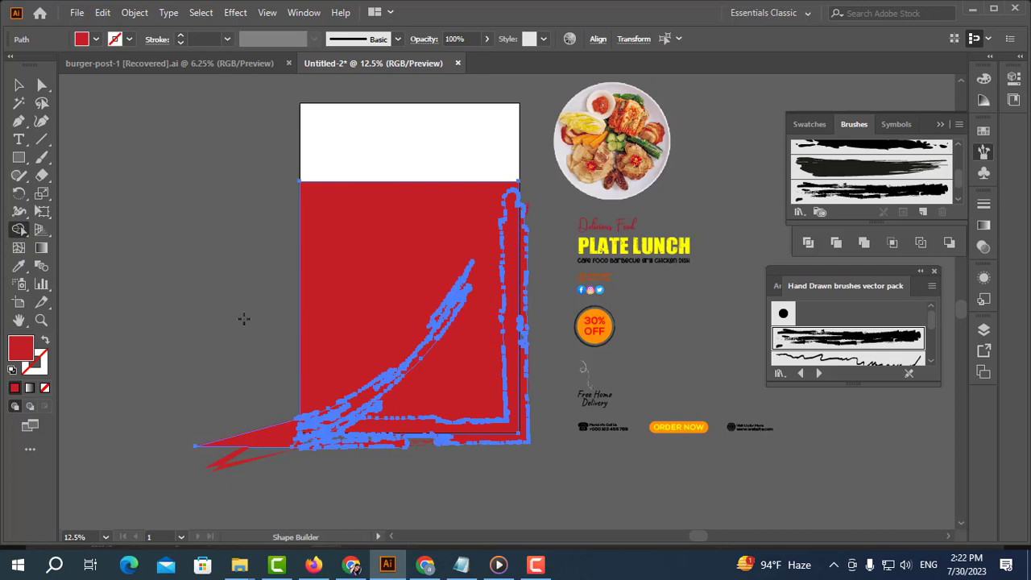
pyautogui.press('v')
pyautogui.click(287, 408)
# Step: Delete the stray fragments beside the artboard and the red area above the curve
pyautogui.moveTo(185, 411); pyautogui.dragTo(302, 468)
pyautogui.press('Delete')
pyautogui.moveTo(529, 322); pyautogui.dragTo(422, 440)
pyautogui.press('Delete')
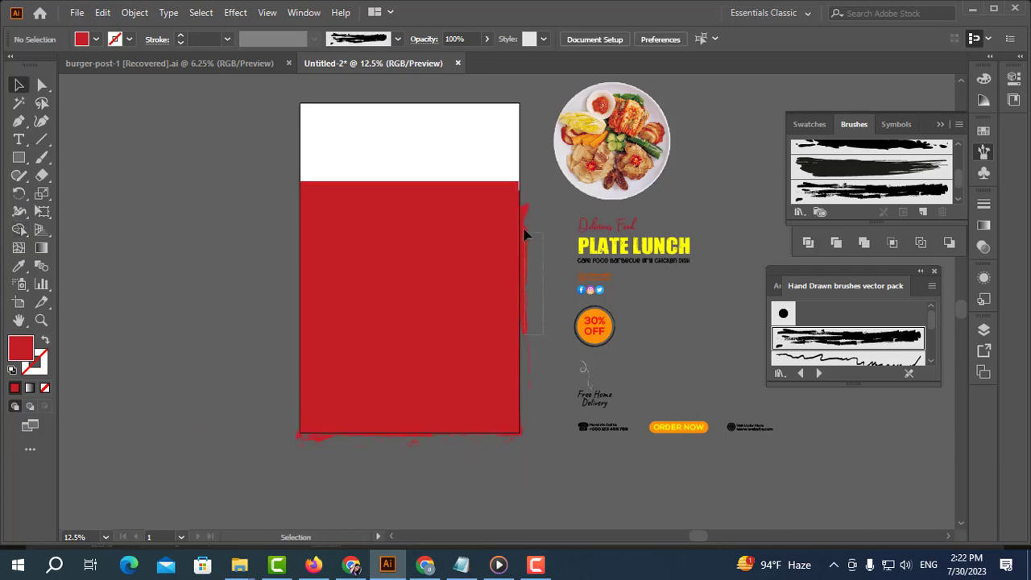
pyautogui.press('Delete')
pyautogui.moveTo(524, 195); pyautogui.dragTo(516, 193)
pyautogui.press('Delete')
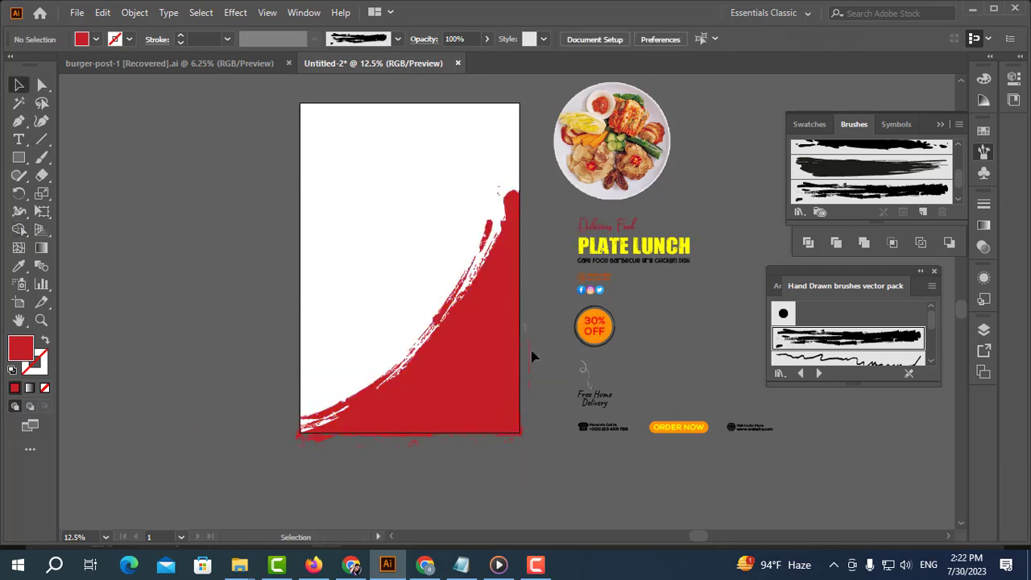
pyautogui.click(524, 436)
# Step: Remove the corner piece and red speckles below the artboard, then select the whole red shape
pyautogui.hotkey('ctrl', '=')
pyautogui.hotkey('ctrl', '=')
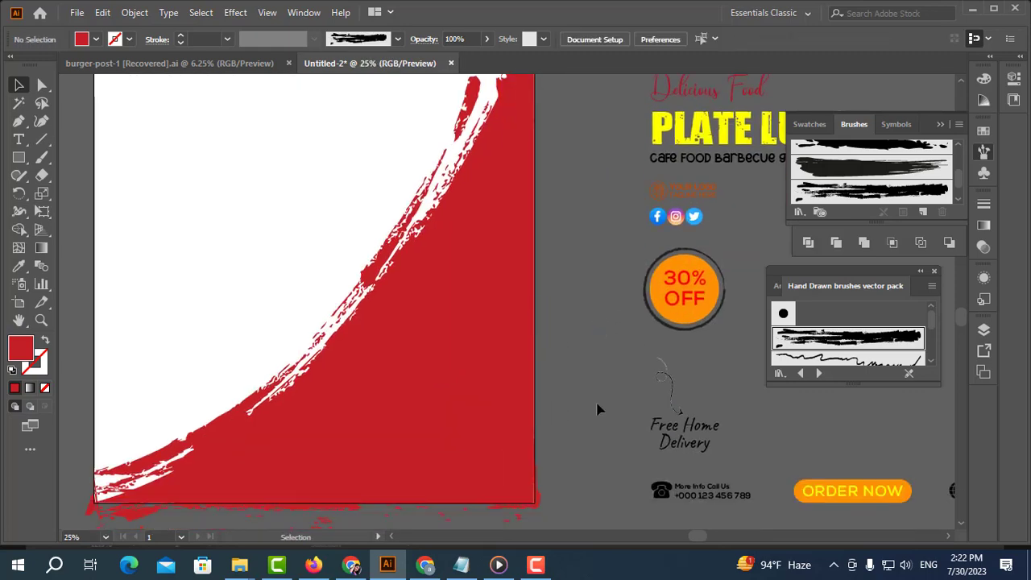
pyautogui.scroll(-3, 596, 407)
pyautogui.press('Delete')
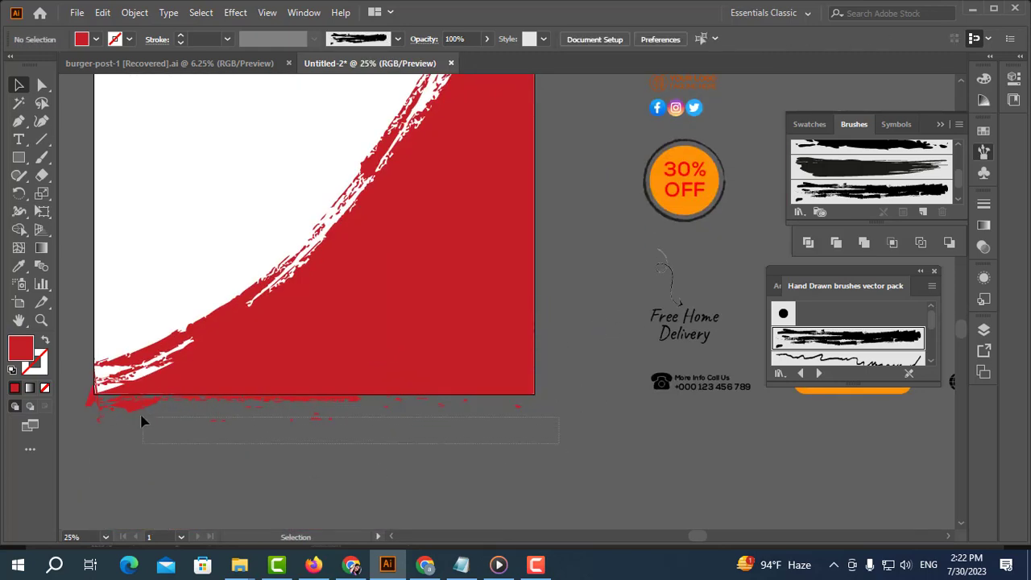
pyautogui.moveTo(141, 421); pyautogui.dragTo(105, 410)
pyautogui.click(218, 450)
pyautogui.hotkey('ctrl', '-')
pyautogui.hotkey('ctrl', '-')
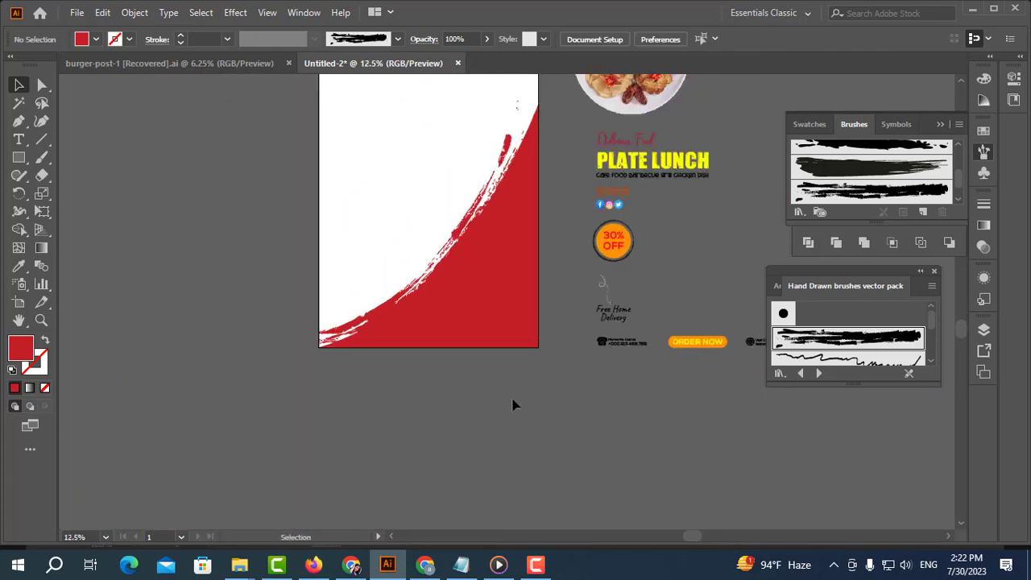
pyautogui.scroll(2, 513, 404)
pyautogui.moveTo(545, 426); pyautogui.dragTo(270, 153)
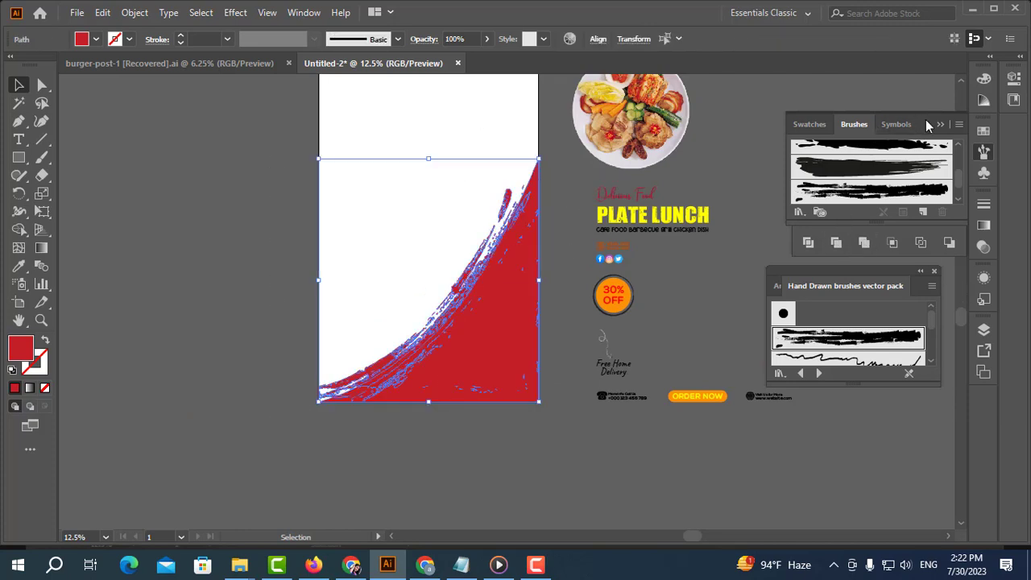
# Step: Unite the red brush shape in Pathfinder and align a reflected copy beside it
pyautogui.hotkey('ctrl', 'shift', 'F9')
pyautogui.click(805, 203)
pyautogui.rightClick(445, 310)
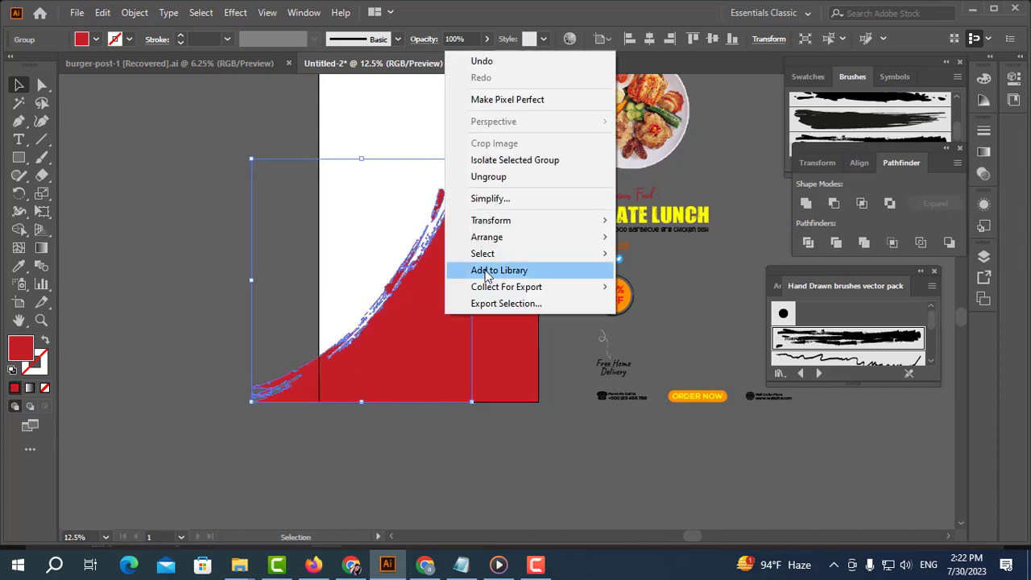
pyautogui.click(656, 258)
pyautogui.click(433, 375)
pyautogui.moveTo(366, 360); pyautogui.dragTo(434, 360)
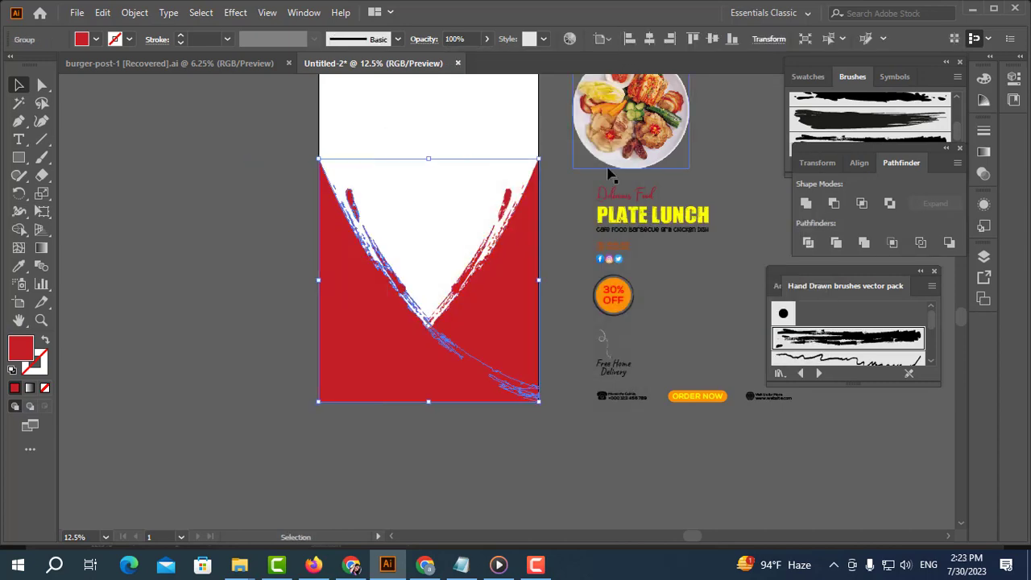
# Step: Stretch the red halves up to the artboard top, forming a white V
pyautogui.click(467, 486)
pyautogui.click(427, 322)
pyautogui.moveTo(428, 158); pyautogui.dragTo(428, 147)
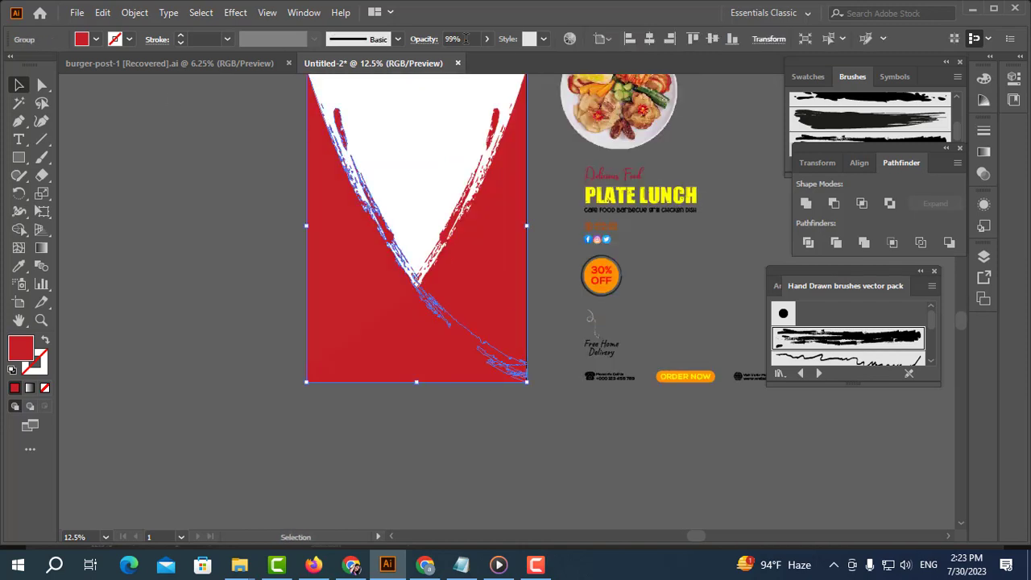
pyautogui.scroll(2, 262, 209)
pyautogui.click(555, 260)
pyautogui.click(361, 338)
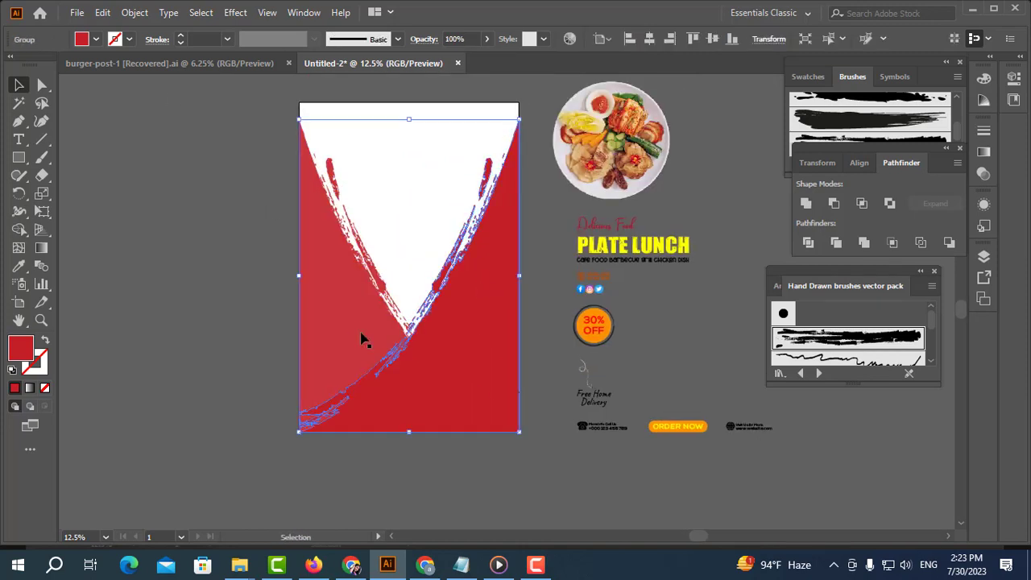
pyautogui.click(651, 337)
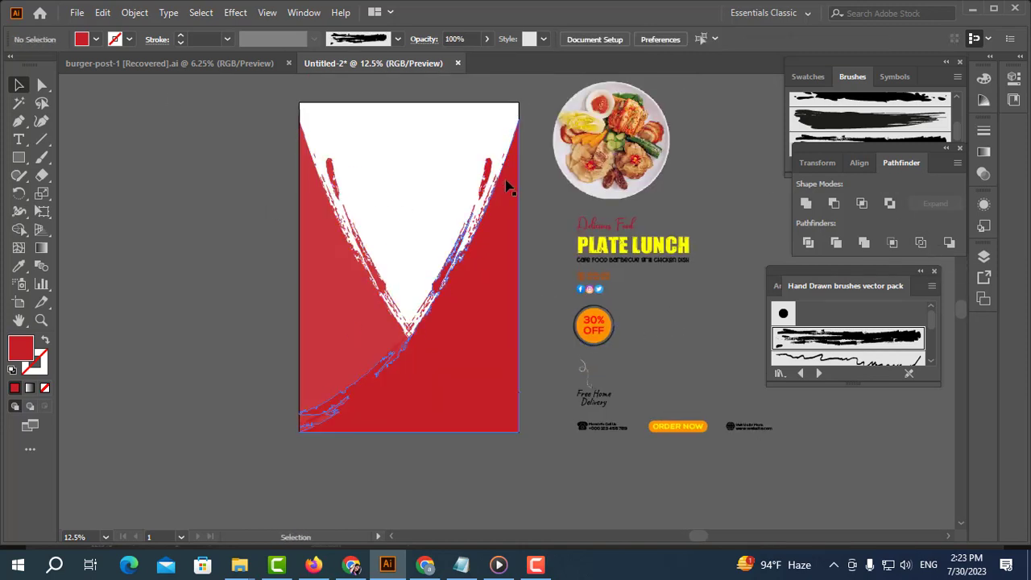
pyautogui.click(354, 296)
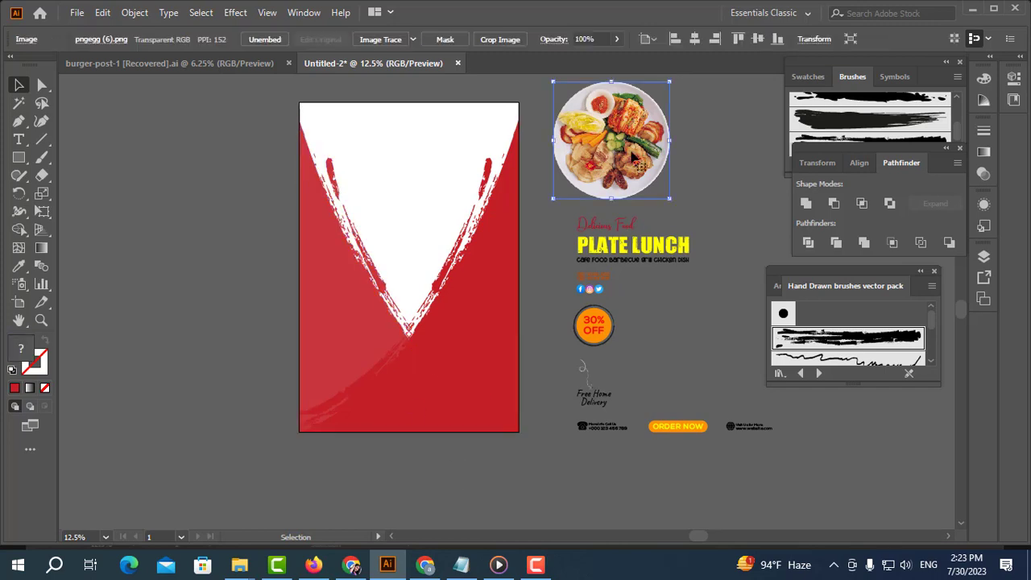
# Step: Move the plate photo to the centre of the red artwork and enlarge it
pyautogui.moveTo(636, 154); pyautogui.dragTo(435, 319)
pyautogui.moveTo(468, 363); pyautogui.dragTo(487, 376)
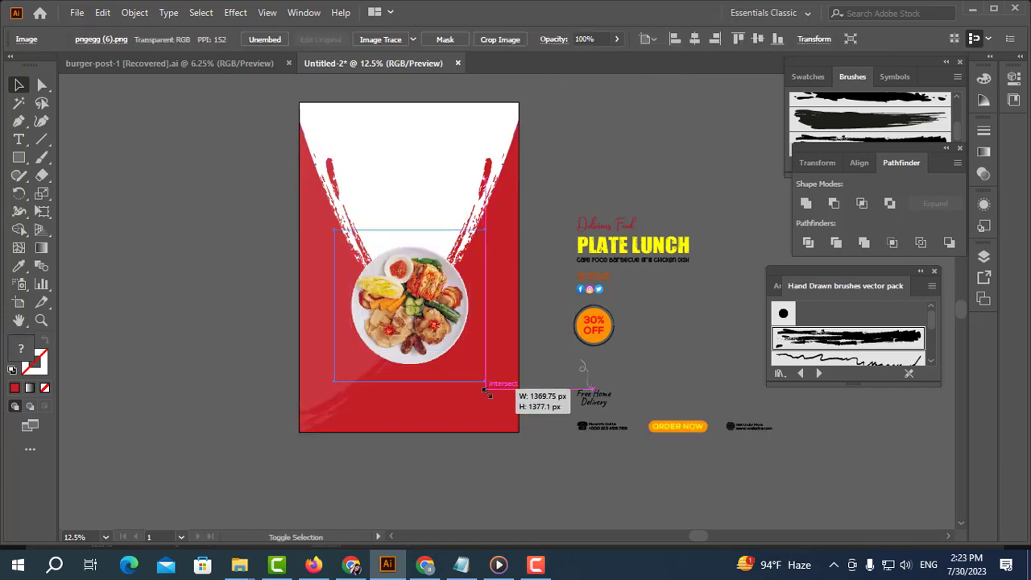
pyautogui.moveTo(543, 267); pyautogui.dragTo(564, 225)
pyautogui.click(580, 88)
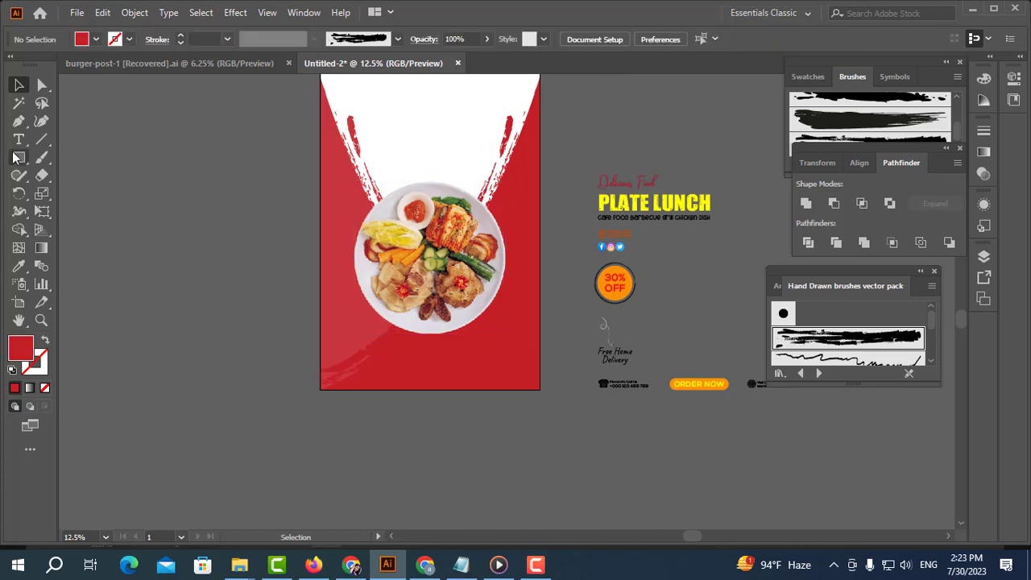
# Step: Draw a circle over the plate with a black-to-transparent radial gradient
pyautogui.moveTo(488, 376); pyautogui.dragTo(489, 376)
pyautogui.click(984, 151)
pyautogui.click(810, 151)
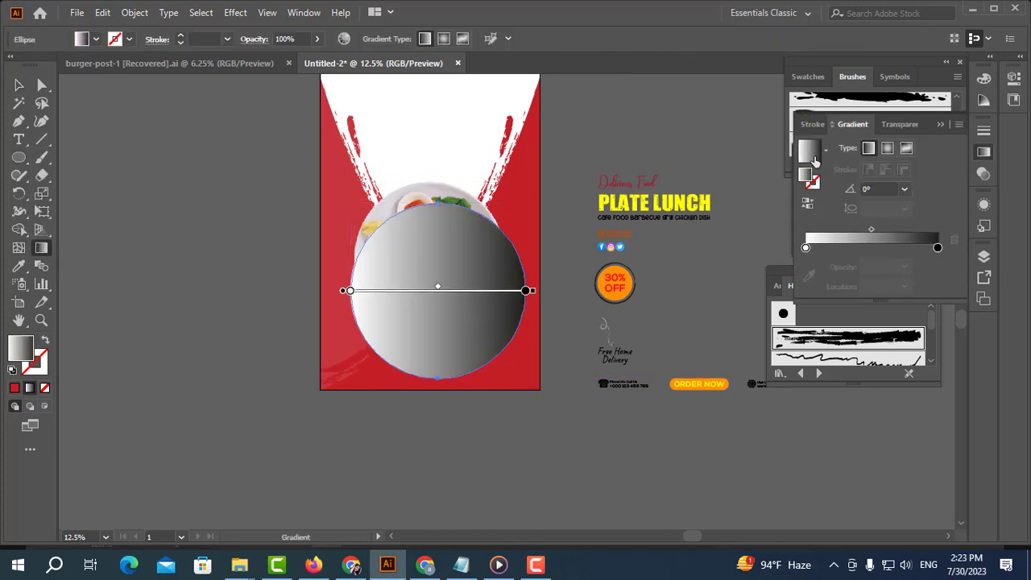
pyautogui.click(887, 147)
pyautogui.doubleClick(806, 247)
pyautogui.moveTo(812, 305); pyautogui.dragTo(894, 304)
pyautogui.press('Return')
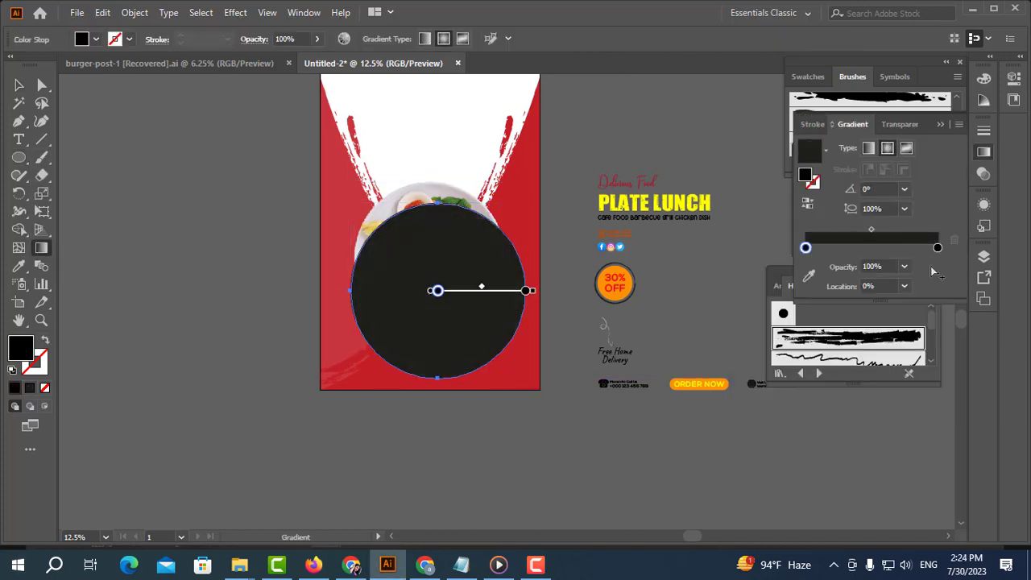
pyautogui.click(904, 266)
# Step: Set the shadow circle to Color Burn, resize it, and send it behind the plate photo
pyautogui.press('v')
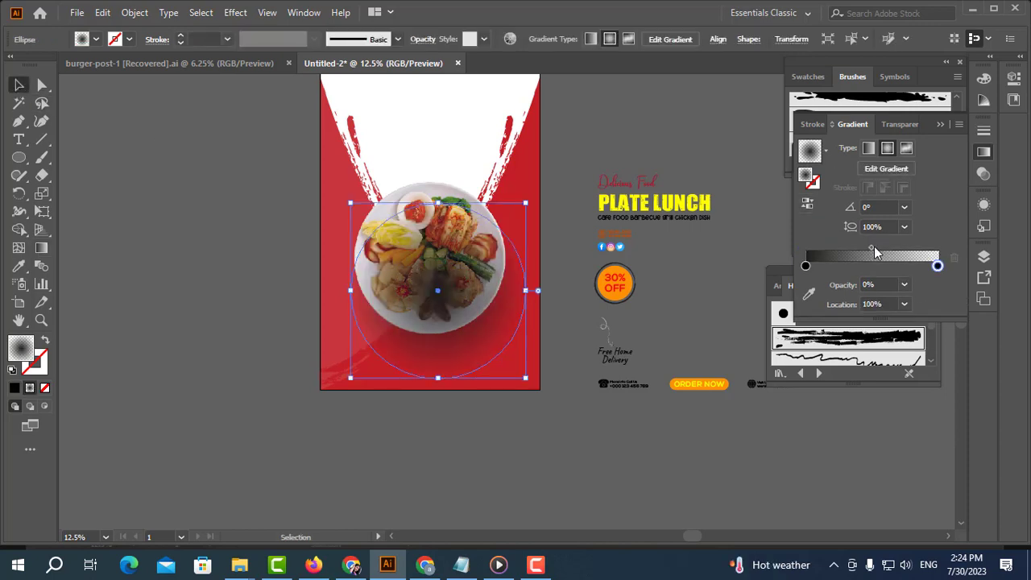
pyautogui.moveTo(872, 248); pyautogui.dragTo(890, 247)
pyautogui.moveTo(435, 284); pyautogui.dragTo(431, 271)
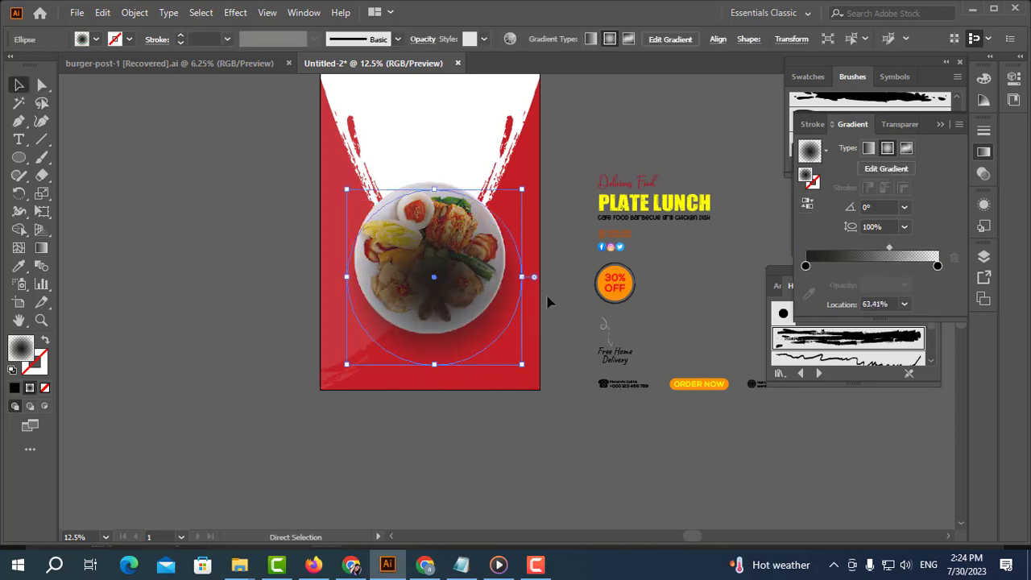
pyautogui.click(984, 173)
pyautogui.click(834, 147)
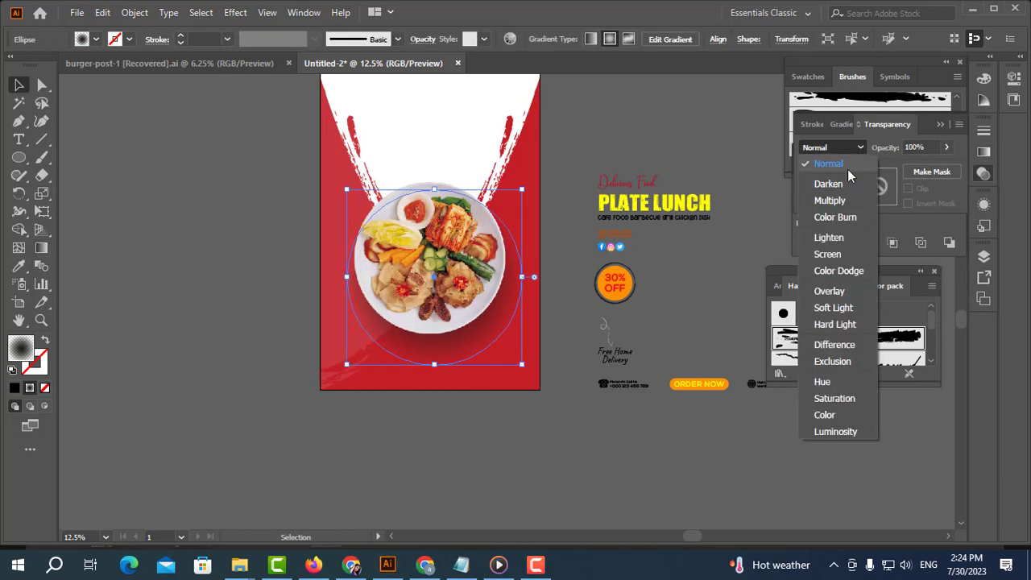
pyautogui.click(839, 182)
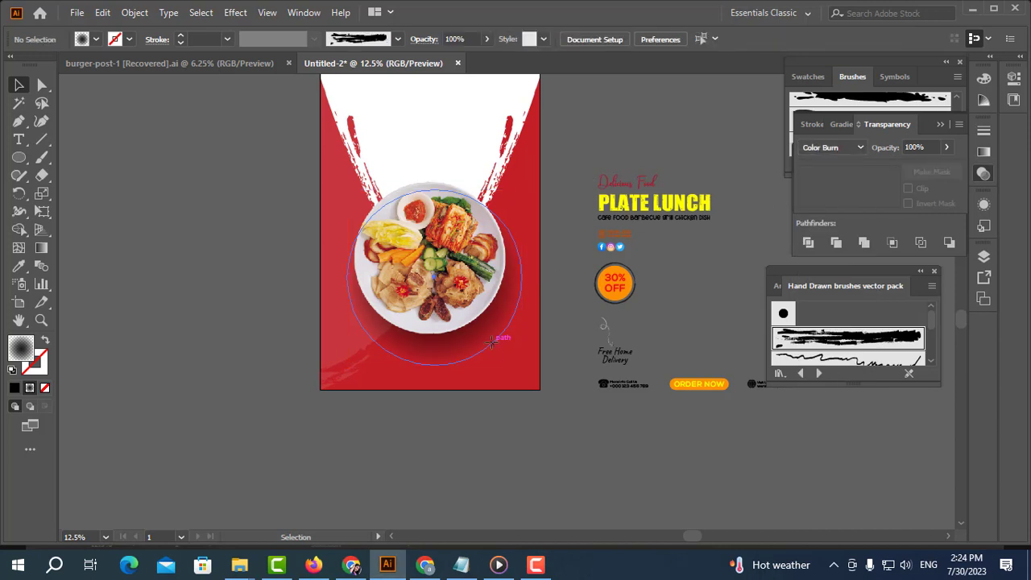
pyautogui.moveTo(522, 365); pyautogui.dragTo(520, 352)
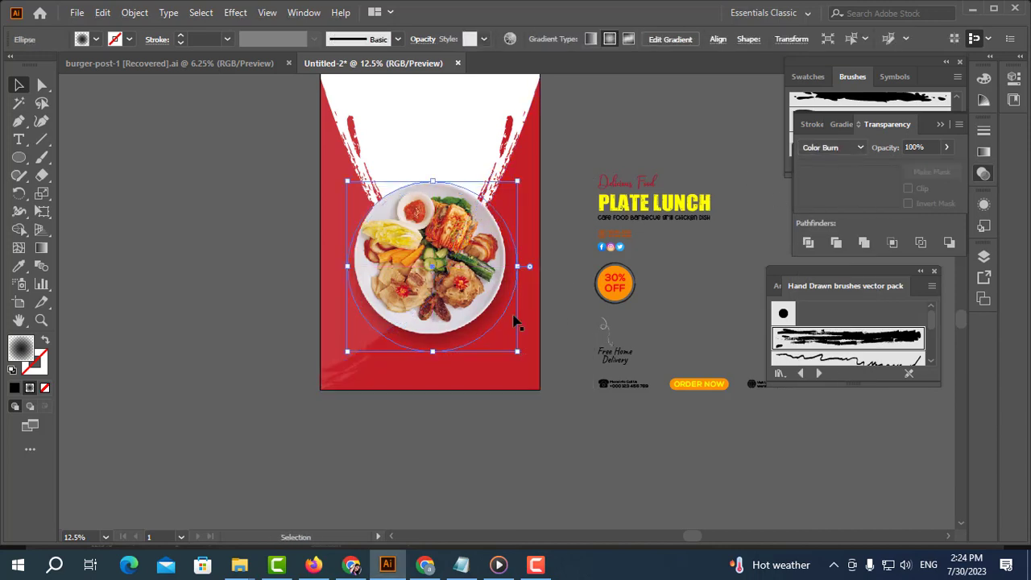
pyautogui.rightClick(452, 268)
pyautogui.click(484, 398)
# Step: Place the logo at the top of the artboard and draw a rectangle covering the whole artboard
pyautogui.moveTo(482, 453); pyautogui.dragTo(486, 474)
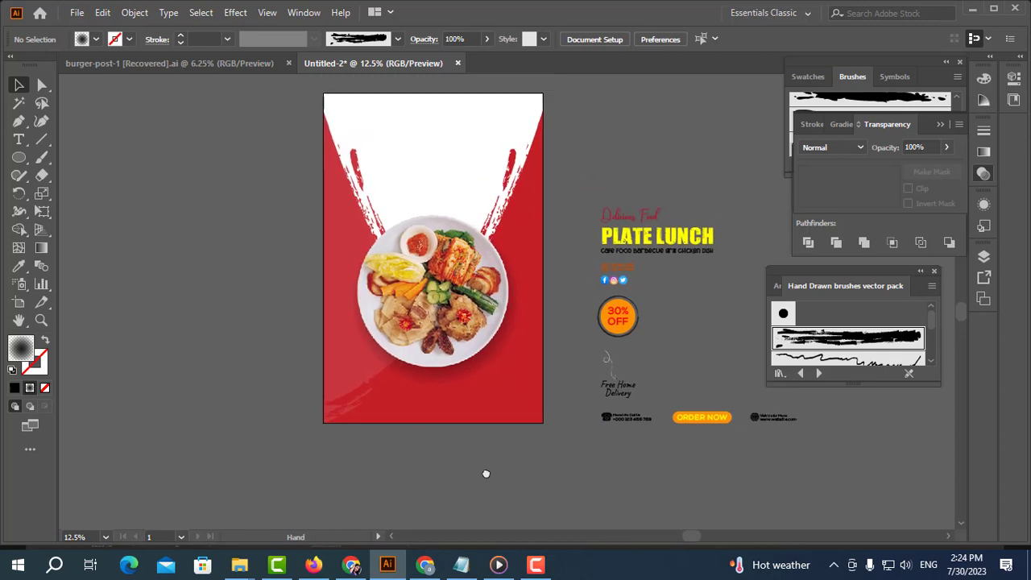
pyautogui.moveTo(656, 195); pyautogui.dragTo(592, 193)
pyautogui.moveTo(408, 121); pyautogui.dragTo(371, 118)
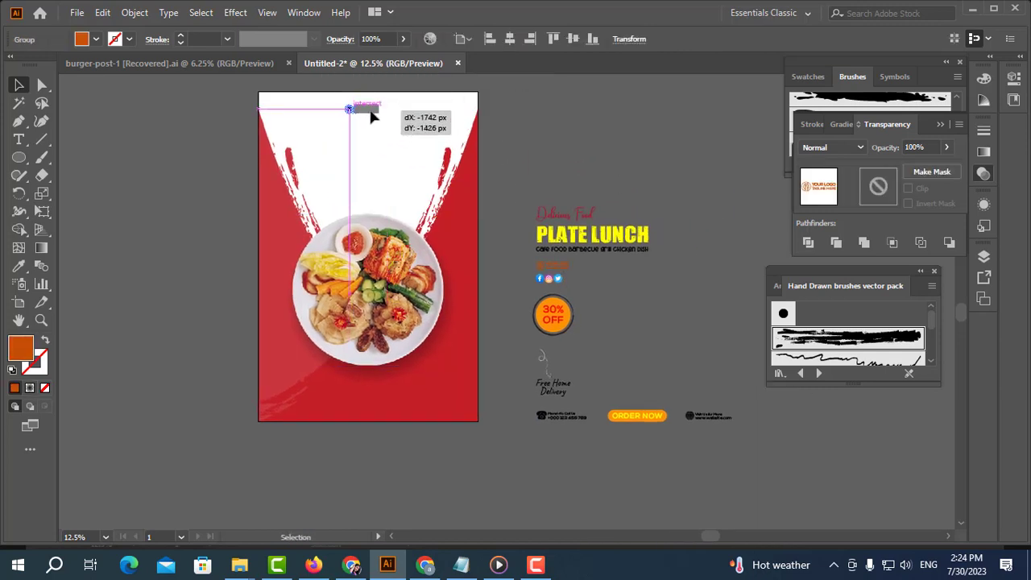
pyautogui.moveTo(433, 115); pyautogui.dragTo(427, 130)
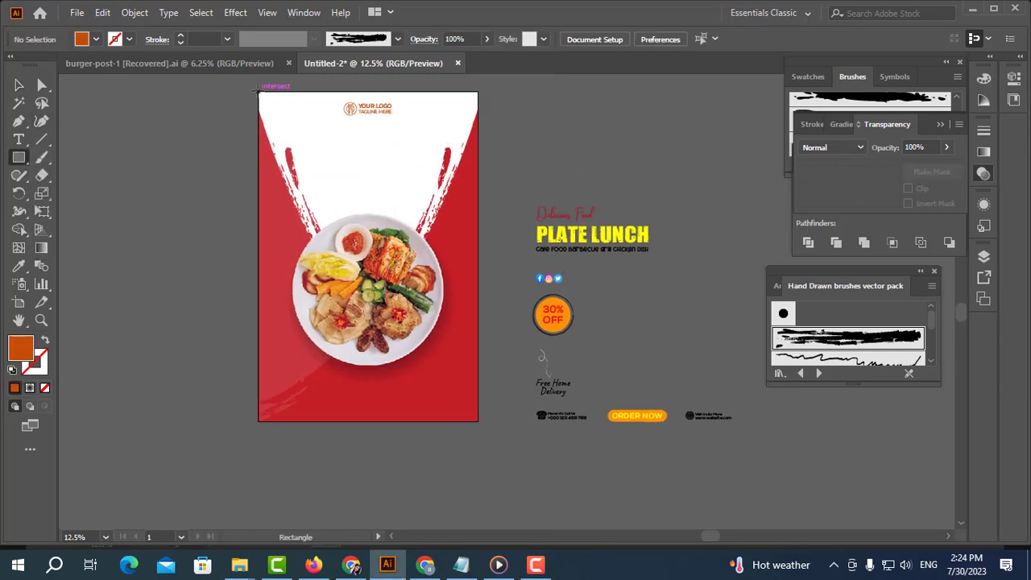
pyautogui.moveTo(479, 420); pyautogui.dragTo(479, 421)
# Step: Fill the rectangle with white ffffff and send it to the back
pyautogui.doubleClick(20, 349)
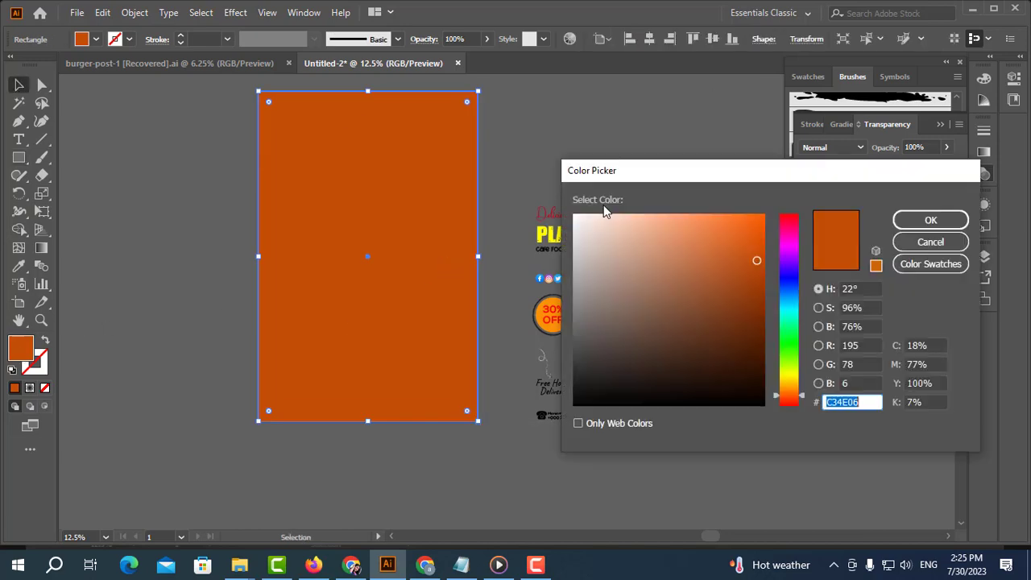
pyautogui.write('ffffff')
pyautogui.click(916, 218)
pyautogui.rightClick(344, 178)
pyautogui.click(548, 486)
pyautogui.click(591, 160)
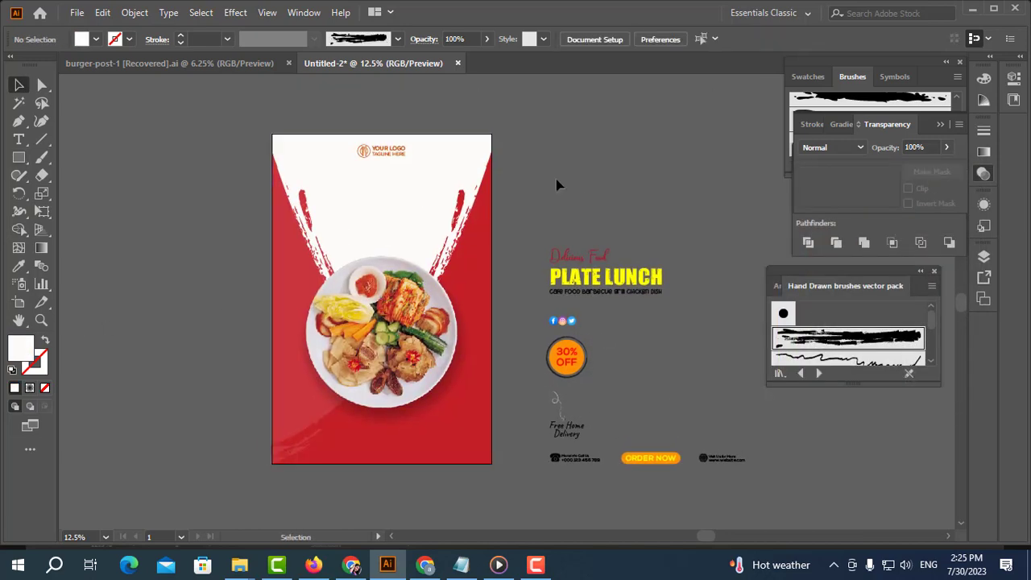
# Step: Paint two large orange FC9F4C brush strokes at 20 pt on the left artboard
pyautogui.press('b')
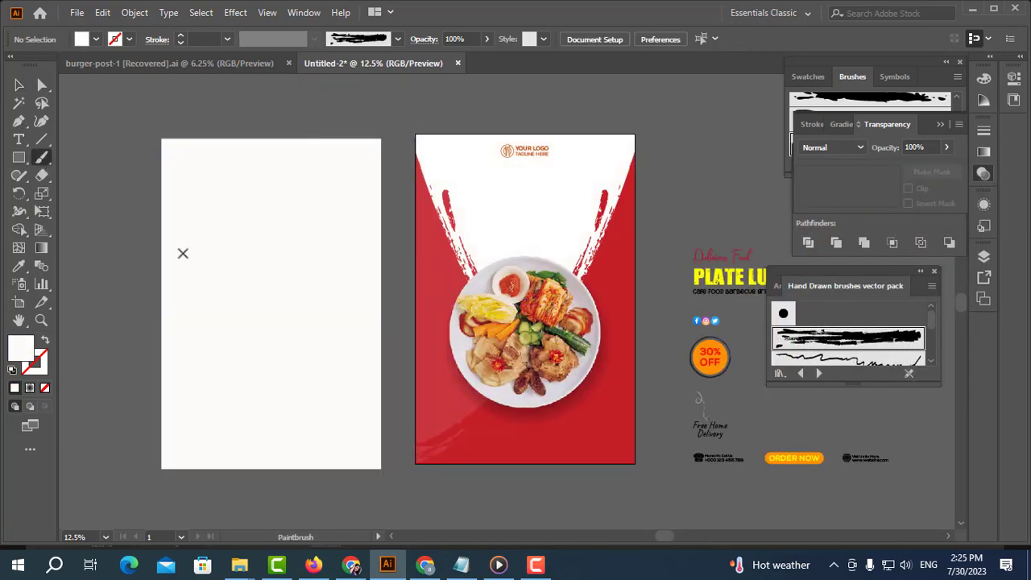
pyautogui.press('F6')
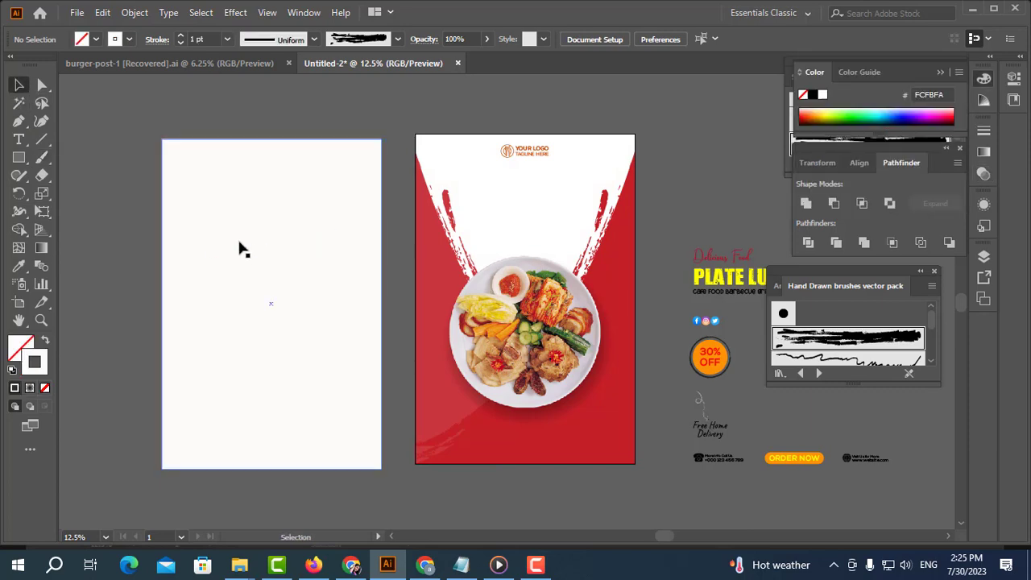
pyautogui.doubleClick(42, 357)
pyautogui.press('Return')
pyautogui.click(227, 39)
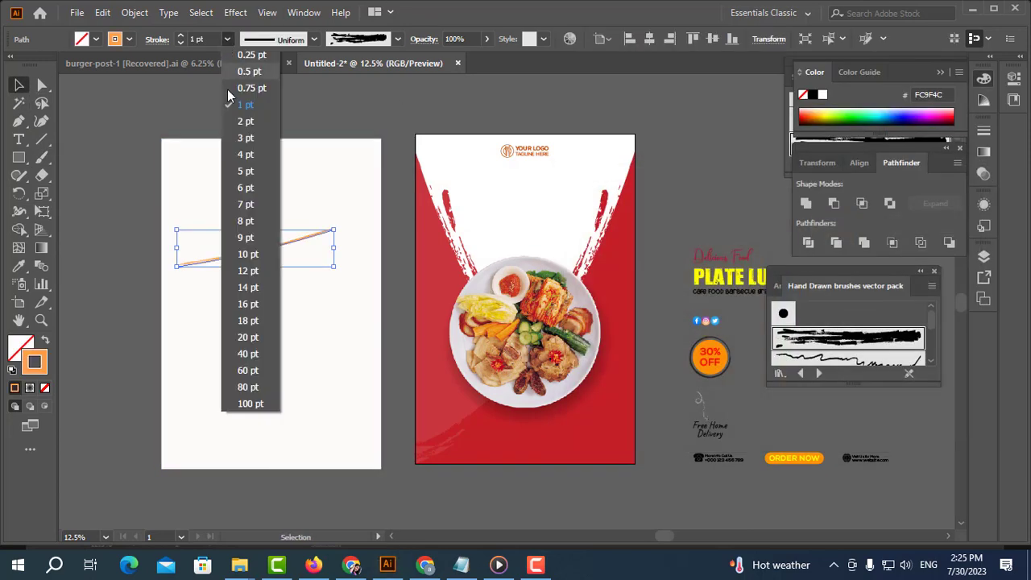
pyautogui.click(247, 337)
pyautogui.click(42, 157)
pyautogui.moveTo(366, 310); pyautogui.dragTo(207, 345)
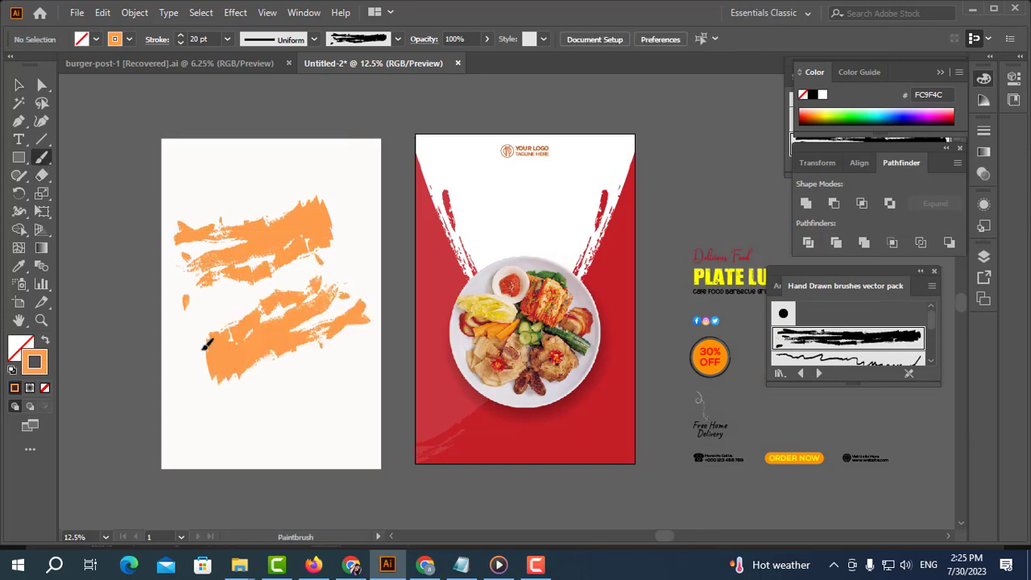
pyautogui.moveTo(228, 182); pyautogui.dragTo(165, 193)
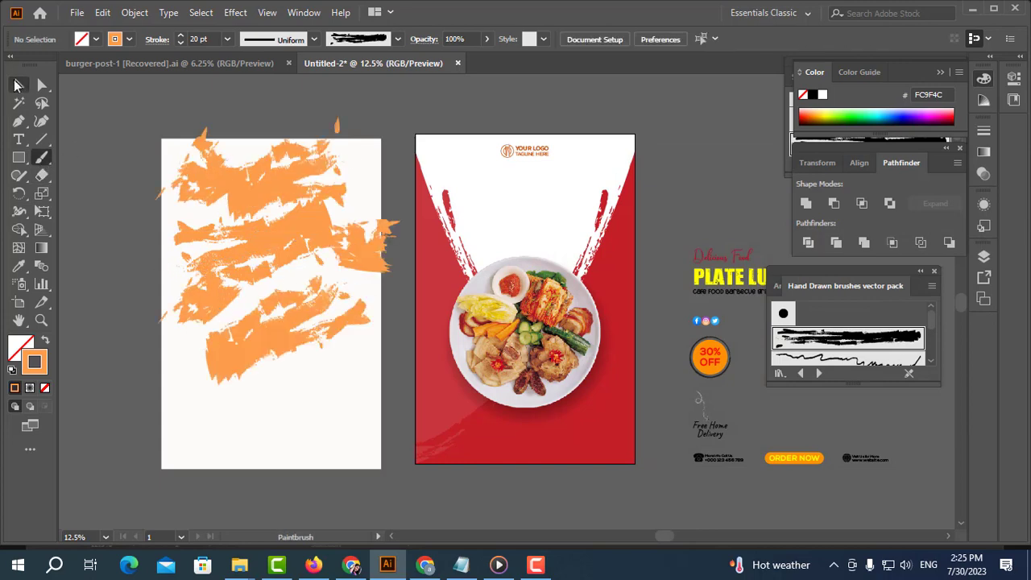
# Step: Expand the orange strokes' appearance and unite them into one shape
pyautogui.click(15, 84)
pyautogui.hscroll(-2, 304, 178)
pyautogui.hotkey('ctrl', 'a')
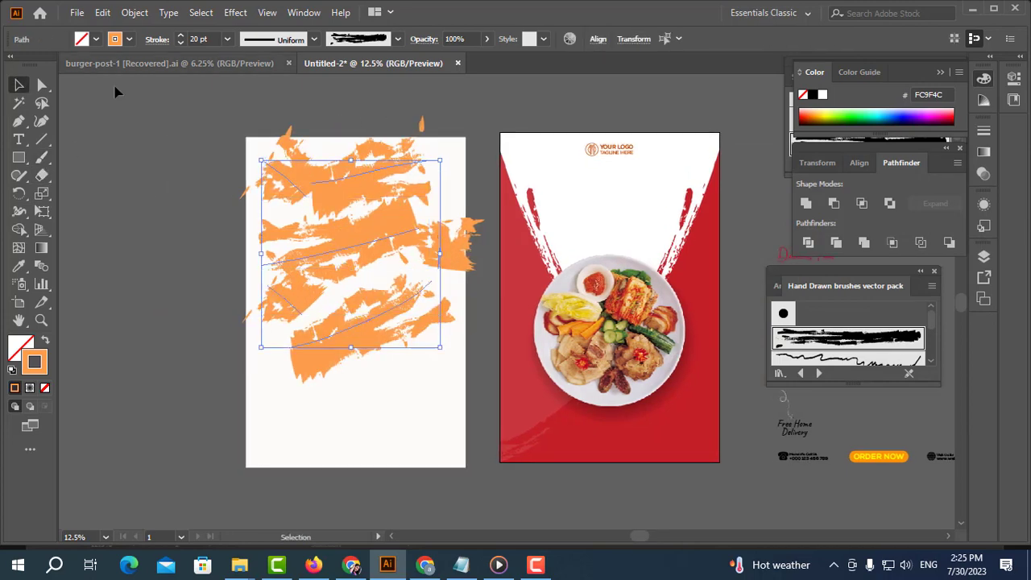
pyautogui.click(135, 12)
pyautogui.click(198, 200)
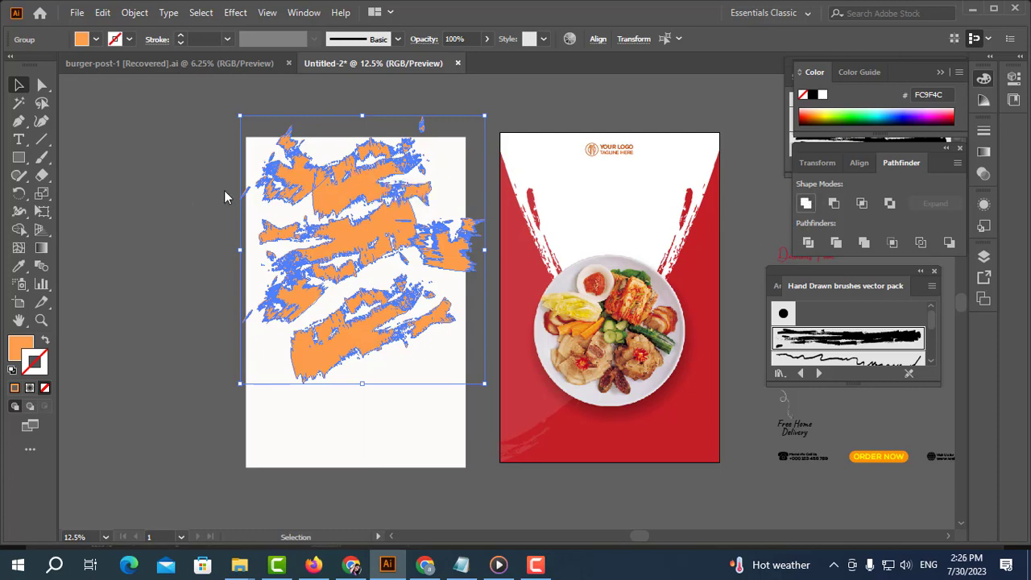
pyautogui.click(806, 203)
pyautogui.click(451, 202)
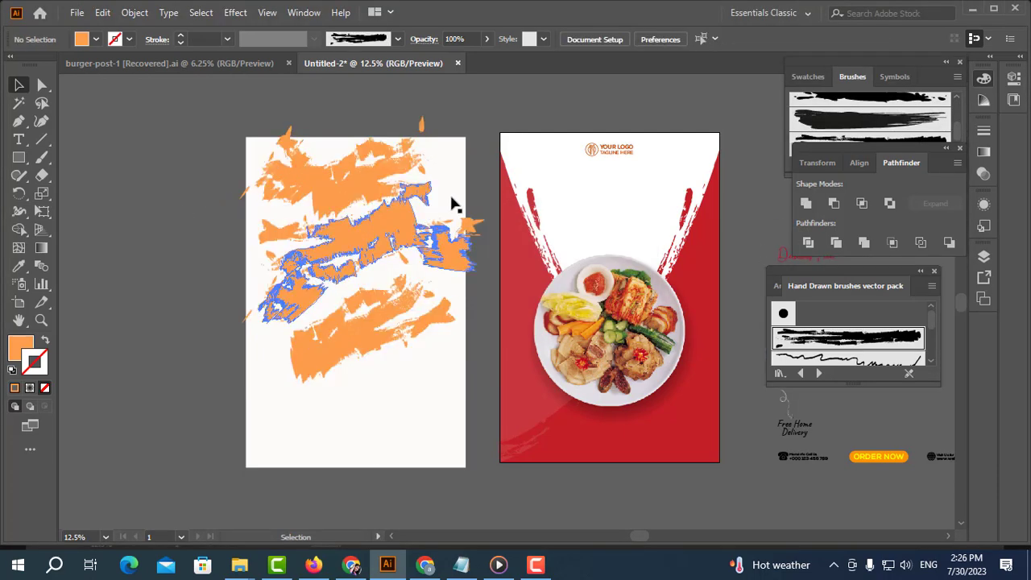
# Step: Bring the white rectangle in front of the strokes and select both together
pyautogui.moveTo(459, 177)
pyautogui.mouseDown()
pyautogui.moveTo(225, 115)
pyautogui.moveTo(445, 166)
pyautogui.mouseUp()
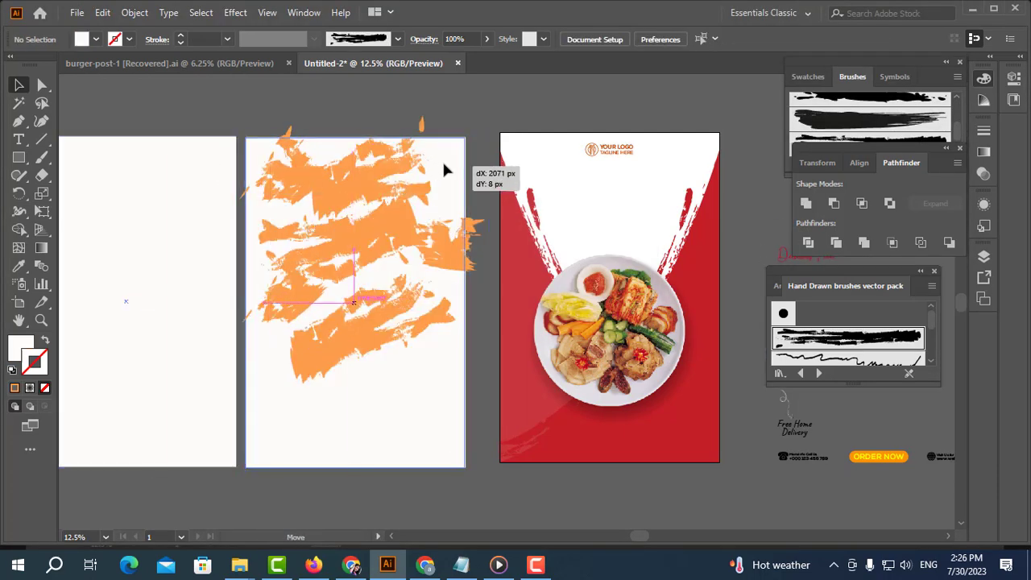
pyautogui.rightClick(445, 166)
pyautogui.click(637, 417)
pyautogui.moveTo(230, 126); pyautogui.dragTo(472, 230)
# Step: Fade the clipped orange strokes to 9% opacity and group them
pyautogui.rightClick(472, 231)
pyautogui.click(516, 346)
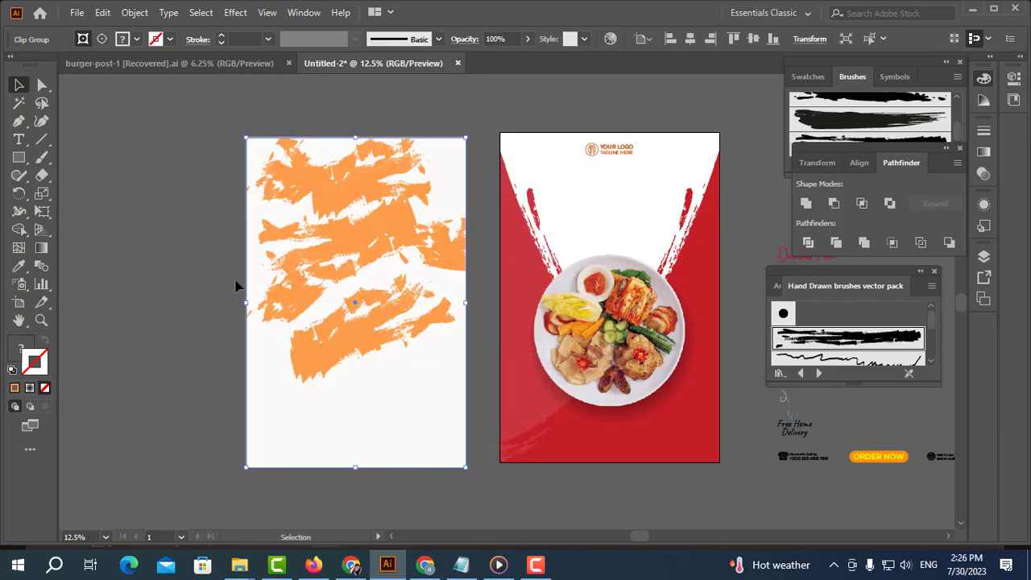
pyautogui.moveTo(503, 60); pyautogui.dragTo(476, 63)
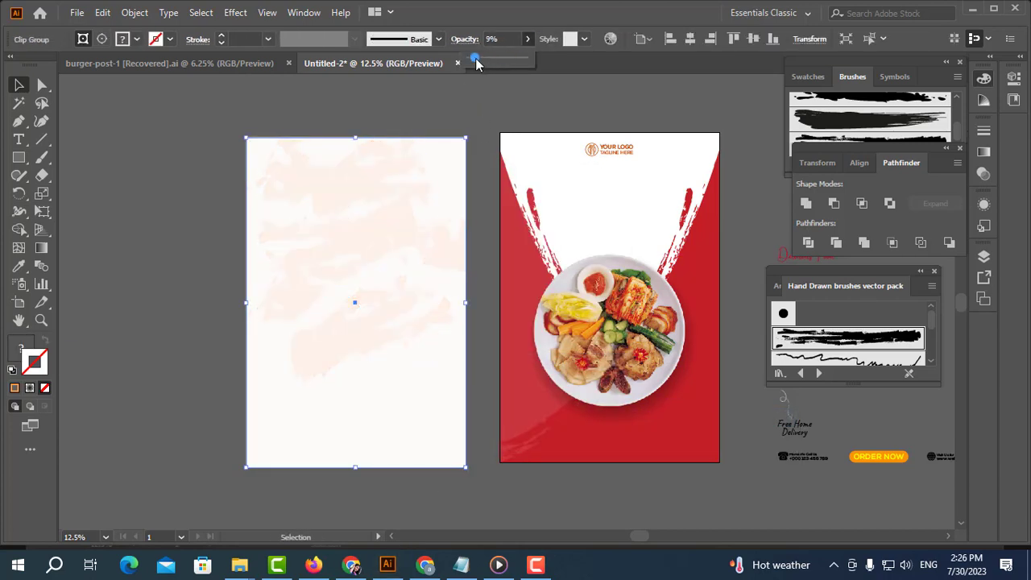
pyautogui.hotkey('ctrl', 'g')
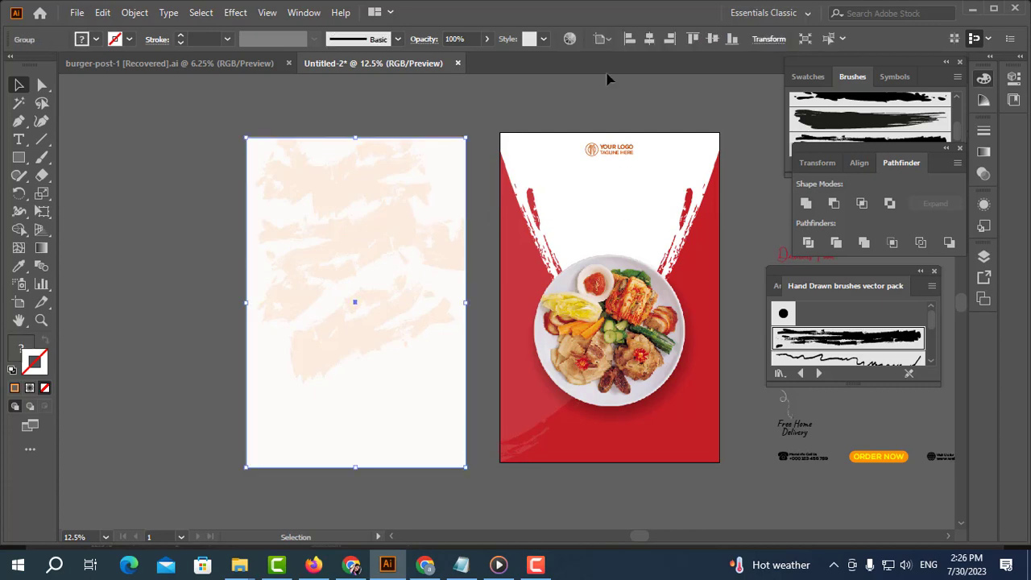
# Step: Place the faded strokes over the poster and send them backward
pyautogui.click(649, 39)
pyautogui.click(712, 39)
pyautogui.rightClick(604, 178)
pyautogui.click(814, 416)
# Step: Move Delicious Food and PLATE LUNCH onto the top of the poster
pyautogui.moveTo(544, 258); pyautogui.dragTo(464, 247)
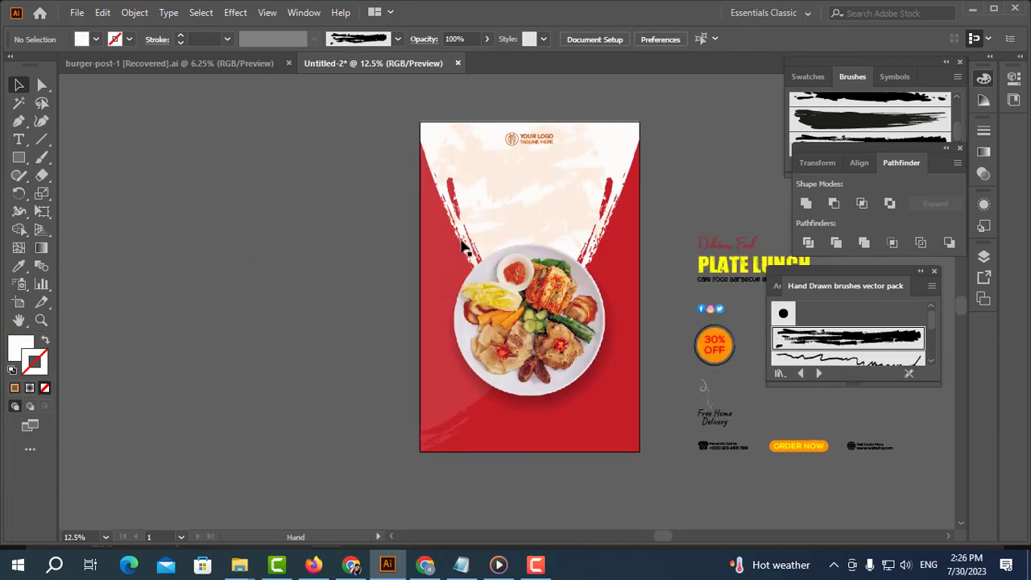
pyautogui.moveTo(690, 193); pyautogui.dragTo(588, 192)
pyautogui.moveTo(640, 243); pyautogui.dragTo(437, 160)
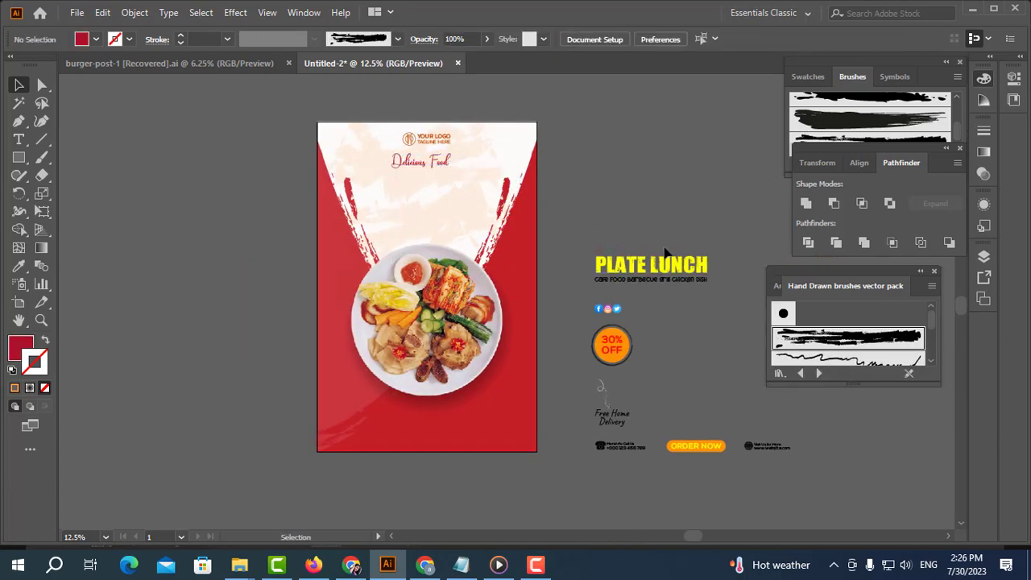
pyautogui.moveTo(650, 260)
pyautogui.mouseDown()
pyautogui.moveTo(541, 232)
pyautogui.moveTo(460, 192)
pyautogui.mouseUp()
# Step: Bring PLATE LUNCH to the front and fill it with the poster's red
pyautogui.rightClick(453, 187)
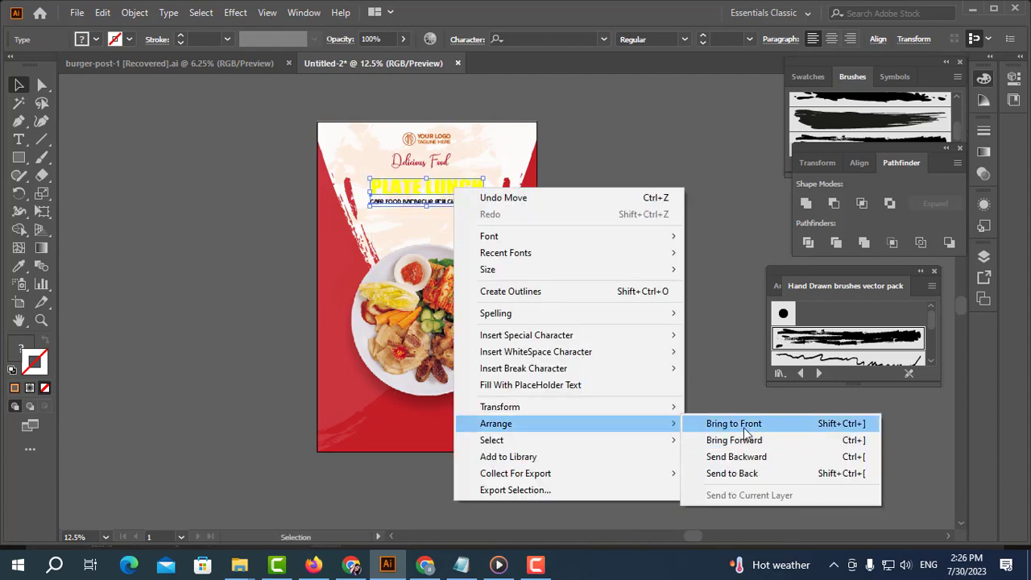
pyautogui.click(729, 424)
pyautogui.click(19, 265)
pyautogui.click(525, 396)
pyautogui.press('v')
pyautogui.click(605, 168)
pyautogui.hotkey('ctrl', '=')
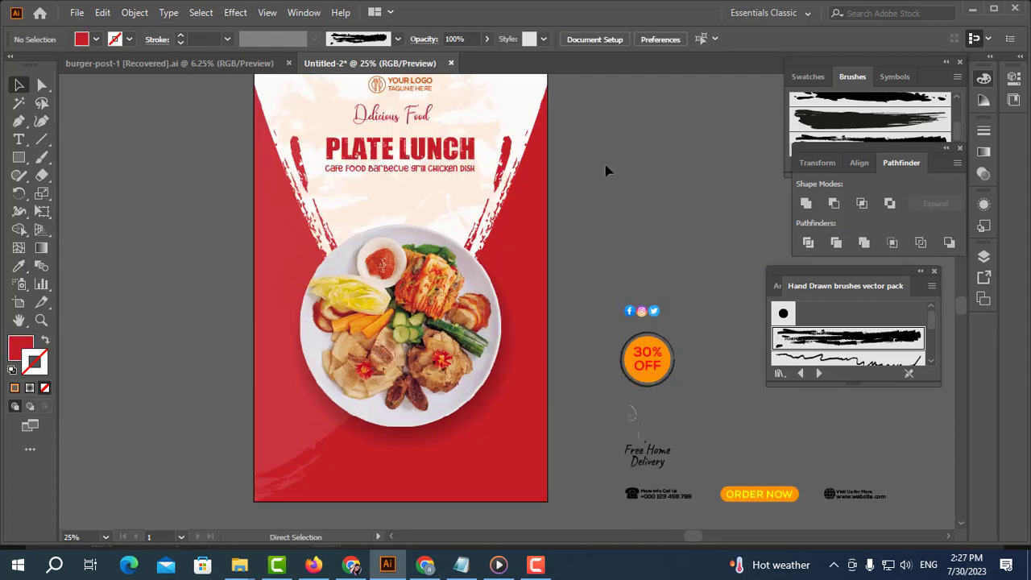
# Step: Move the subtitle off the poster and break PLATE LUNCH onto two lines, enlarged
pyautogui.moveTo(481, 241); pyautogui.dragTo(246, 270)
pyautogui.click(20, 140)
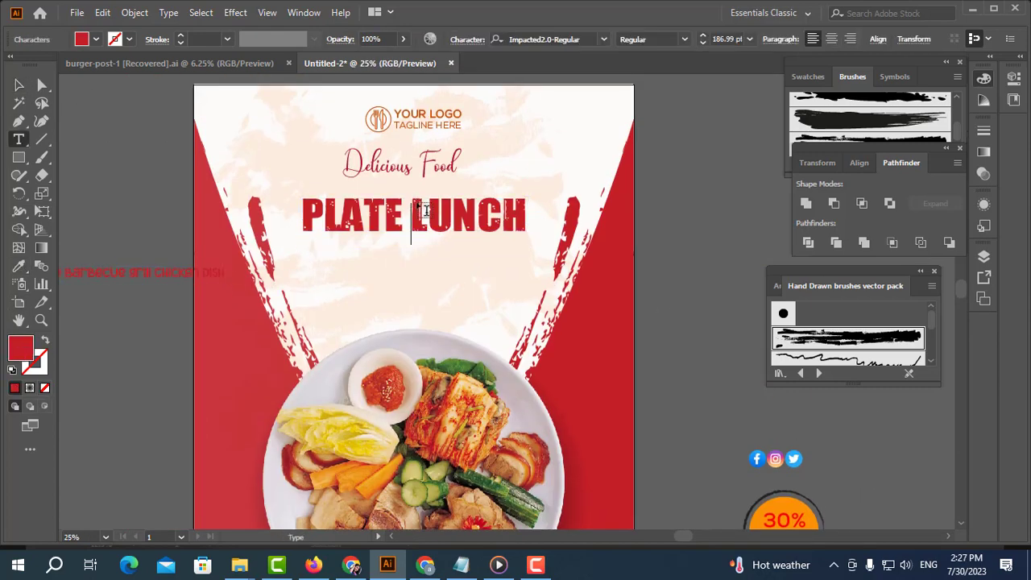
pyautogui.press('Return')
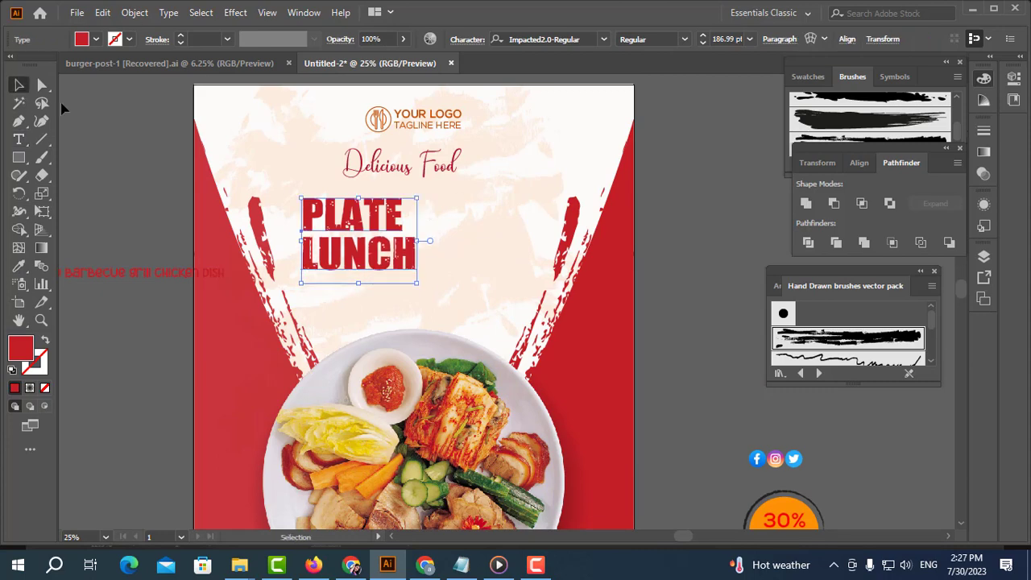
pyautogui.moveTo(431, 294); pyautogui.dragTo(503, 316)
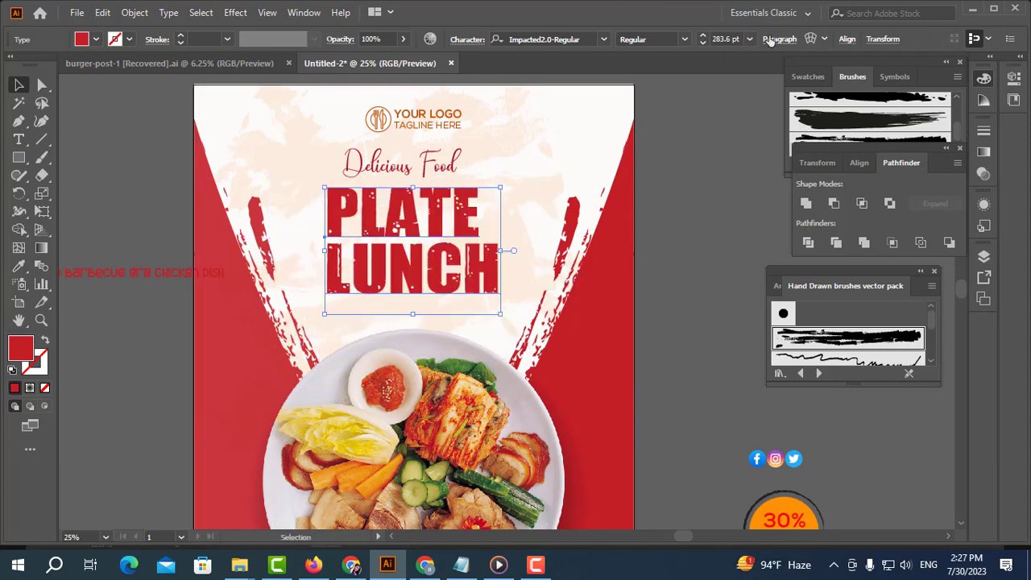
pyautogui.moveTo(479, 270)
pyautogui.mouseDown()
pyautogui.moveTo(395, 274)
pyautogui.moveTo(478, 274)
pyautogui.mouseUp()
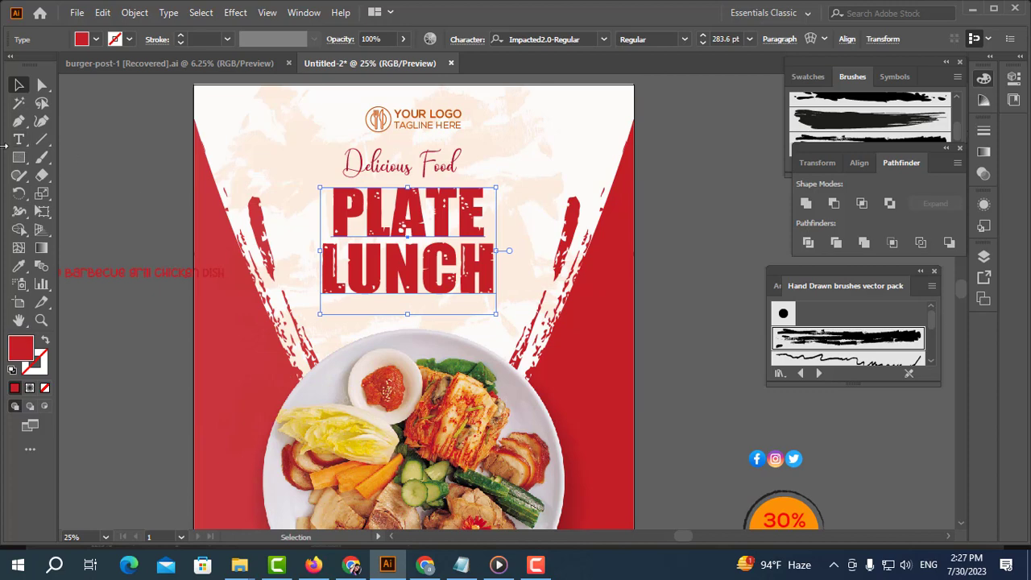
# Step: Resize the two-line headline to about 323.26 pt
pyautogui.doubleClick(389, 204)
pyautogui.press('Escape')
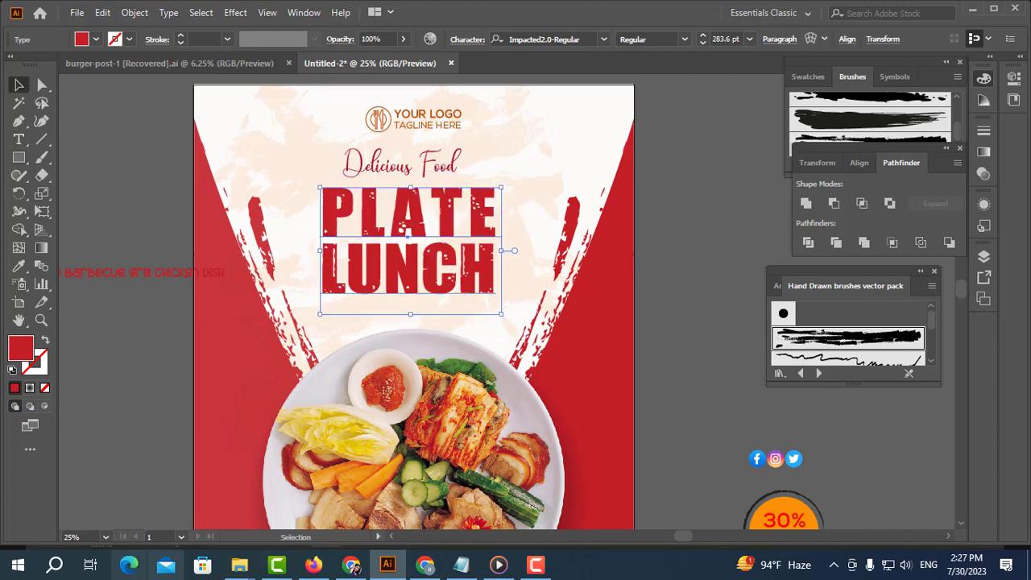
pyautogui.moveTo(502, 178); pyautogui.dragTo(525, 171)
pyautogui.click(700, 183)
pyautogui.moveTo(525, 330); pyautogui.dragTo(506, 307)
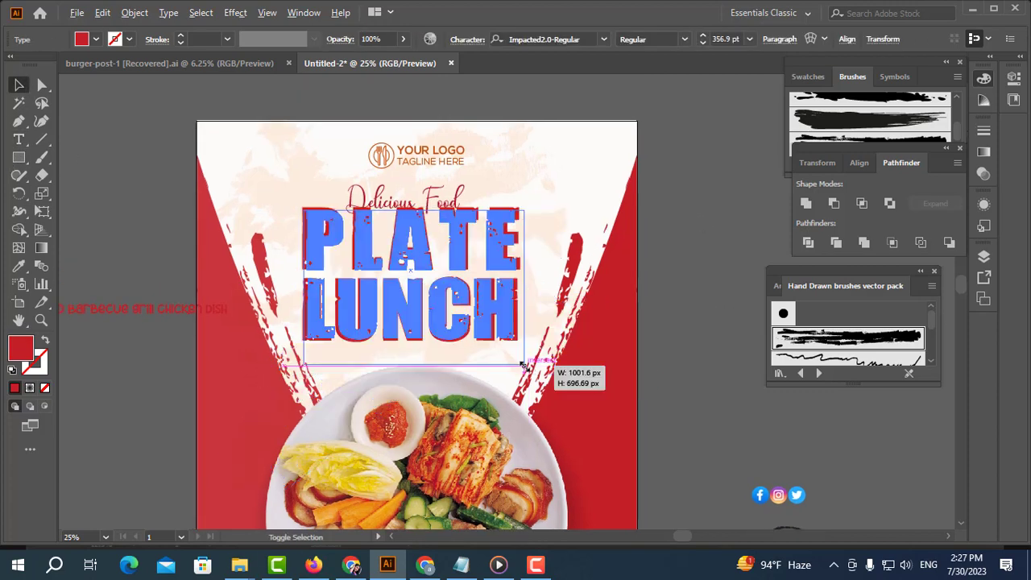
pyautogui.click(681, 253)
# Step: Move the logo to the top-left corner and nudge PLATE LUNCH up under Delicious Food
pyautogui.moveTo(271, 105); pyautogui.dragTo(274, 106)
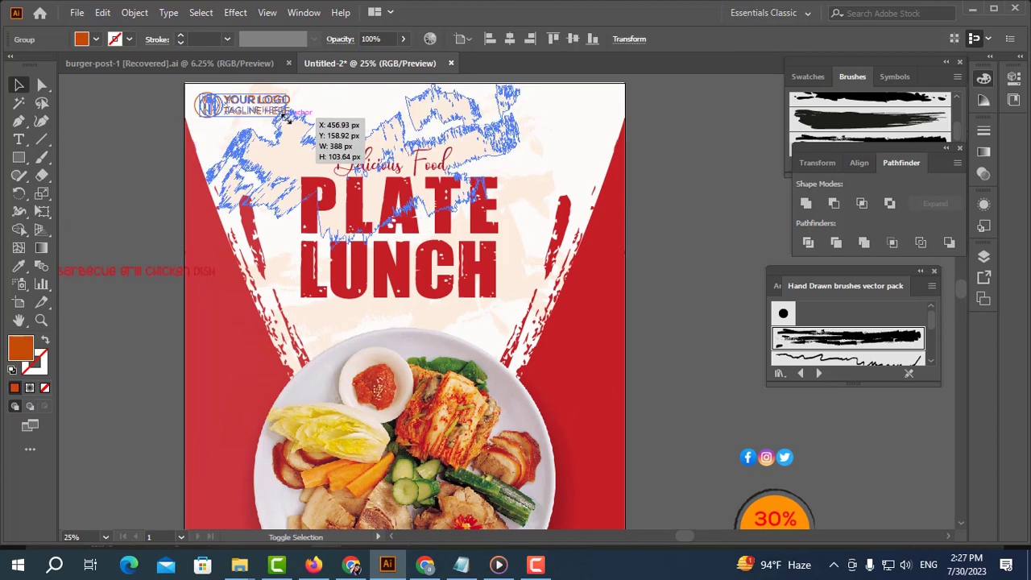
pyautogui.click(405, 203)
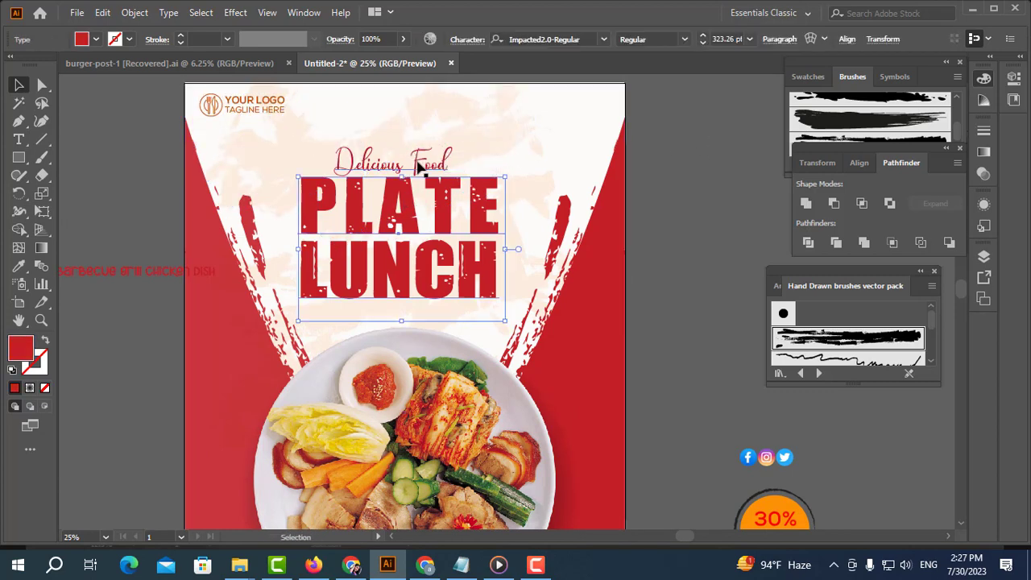
pyautogui.click(395, 161)
pyautogui.click(628, 161)
pyautogui.hotkey('ctrl', '-')
pyautogui.moveTo(448, 182); pyautogui.dragTo(448, 173)
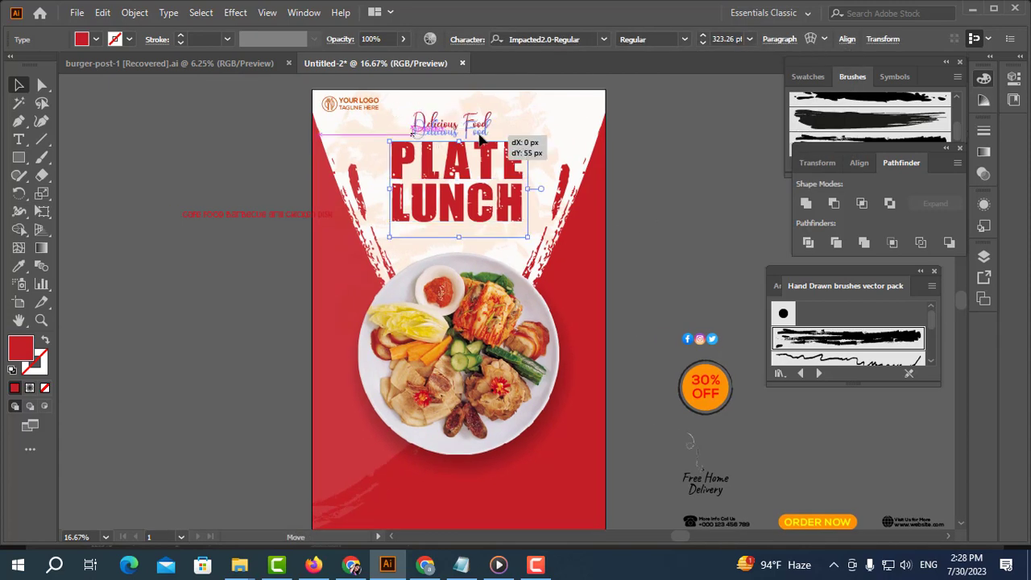
# Step: Recolour Delicious Food orange #F77806, after trying gold #AA8D15
pyautogui.moveTo(481, 139); pyautogui.dragTo(482, 138)
pyautogui.doubleClick(20, 346)
pyautogui.write('AA8D15')
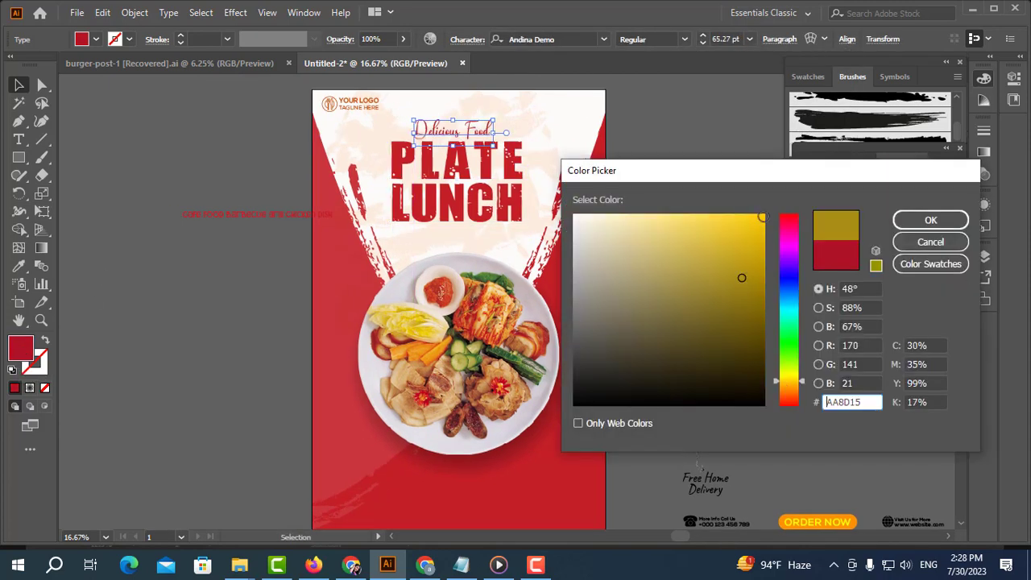
pyautogui.press('Return')
pyautogui.doubleClick(20, 347)
pyautogui.write('F77806')
pyautogui.press('Return')
pyautogui.click(685, 158)
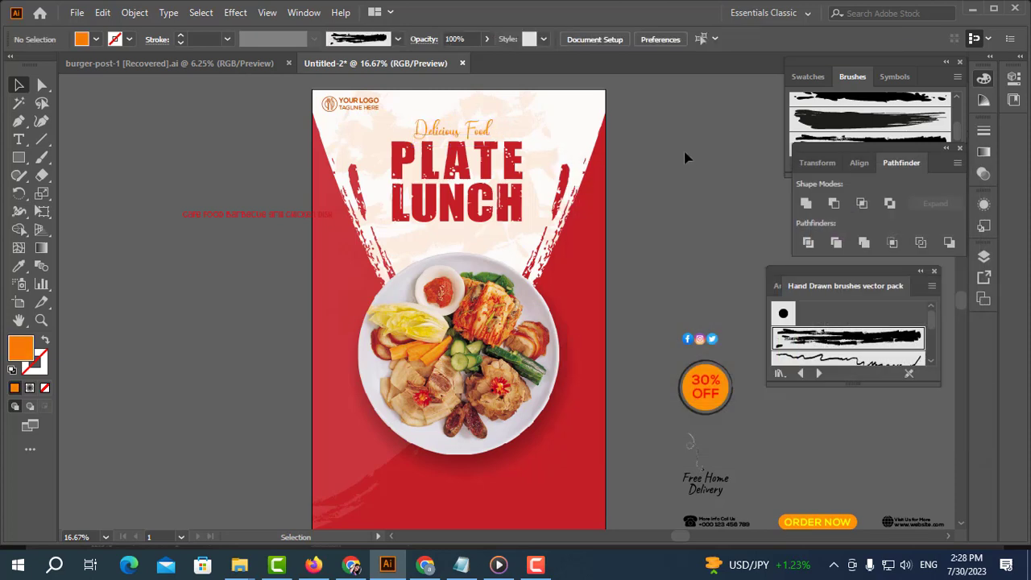
# Step: Place the subtitle below LUNCH and fill it black #000000
pyautogui.scroll(-2, 626, 247)
pyautogui.moveTo(276, 151); pyautogui.dragTo(466, 168)
pyautogui.doubleClick(20, 346)
pyautogui.write('000000')
pyautogui.press('Return')
pyautogui.scroll(1, 687, 201)
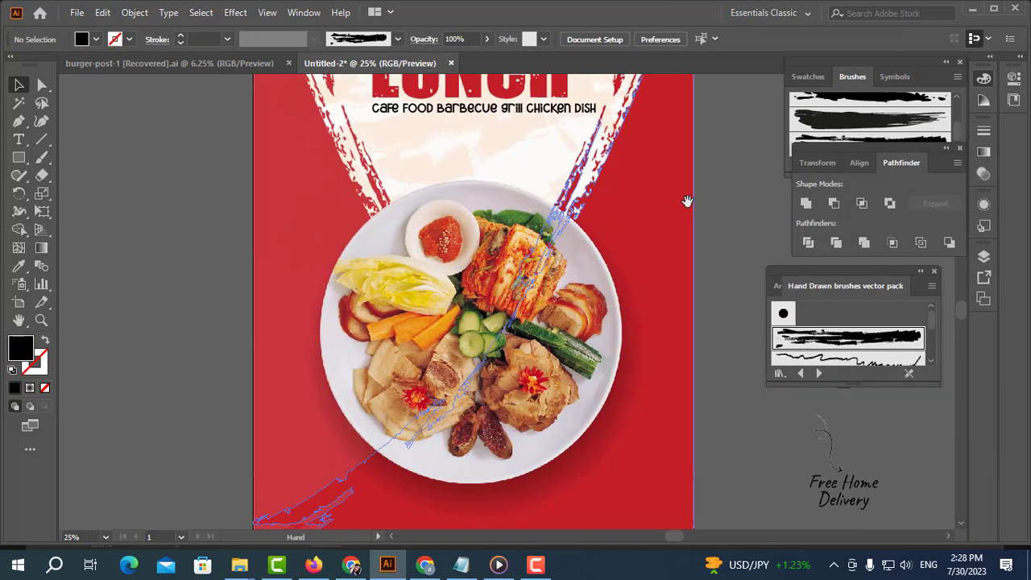
# Step: Select the PLATE LUNCH headline and drag it into position
pyautogui.moveTo(687, 201); pyautogui.dragTo(692, 274)
pyautogui.click(580, 101)
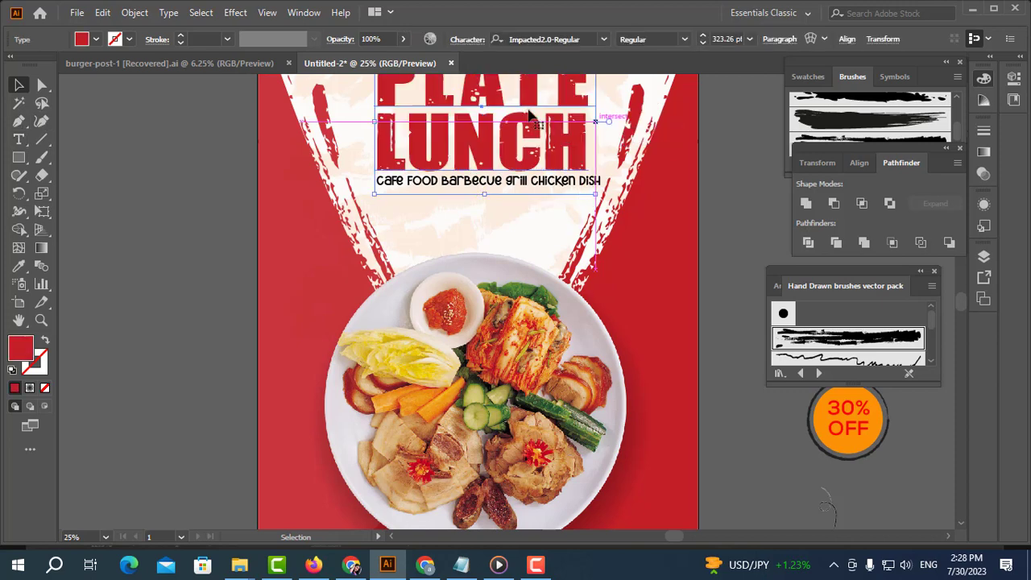
pyautogui.scroll(3, 463, 129)
pyautogui.moveTo(290, 95); pyautogui.dragTo(476, 97)
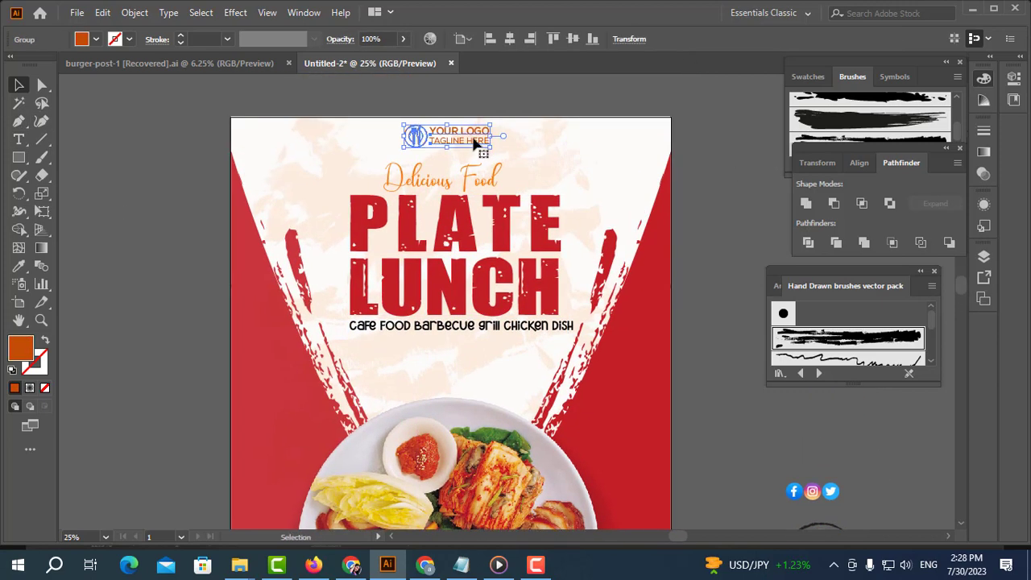
pyautogui.scroll(-1, 528, 240)
# Step: Centre-align the subtitle horizontally on the artboard and enlarge it
pyautogui.click(528, 241)
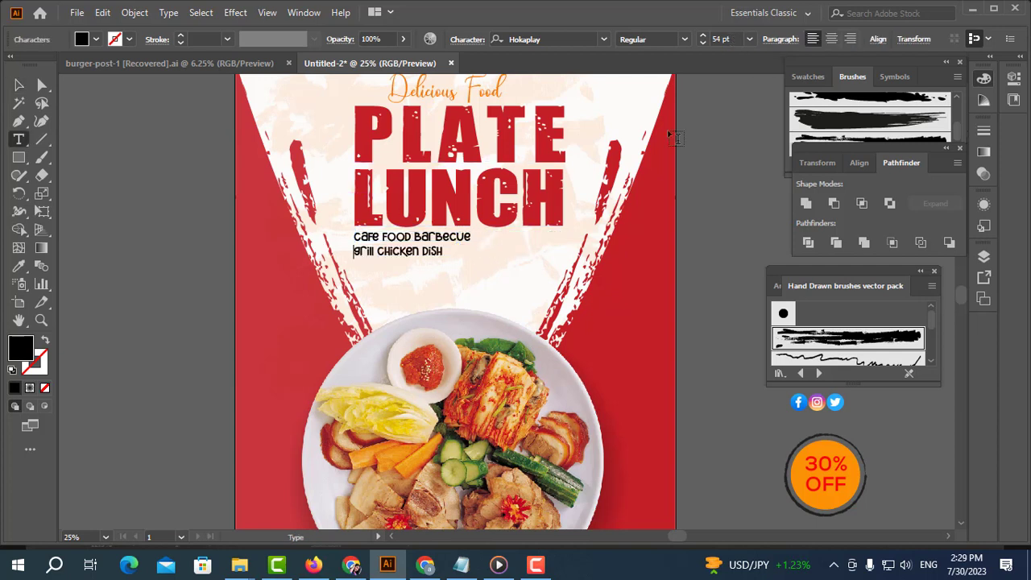
pyautogui.press('Escape')
pyautogui.click(780, 38)
pyautogui.click(665, 62)
pyautogui.click(846, 38)
pyautogui.click(722, 82)
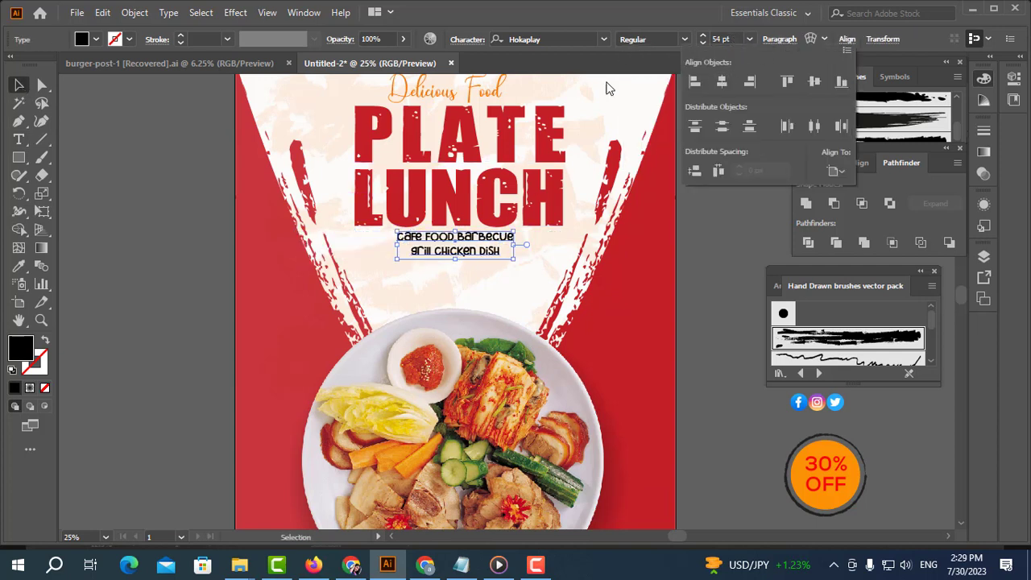
pyautogui.moveTo(515, 259); pyautogui.dragTo(534, 278)
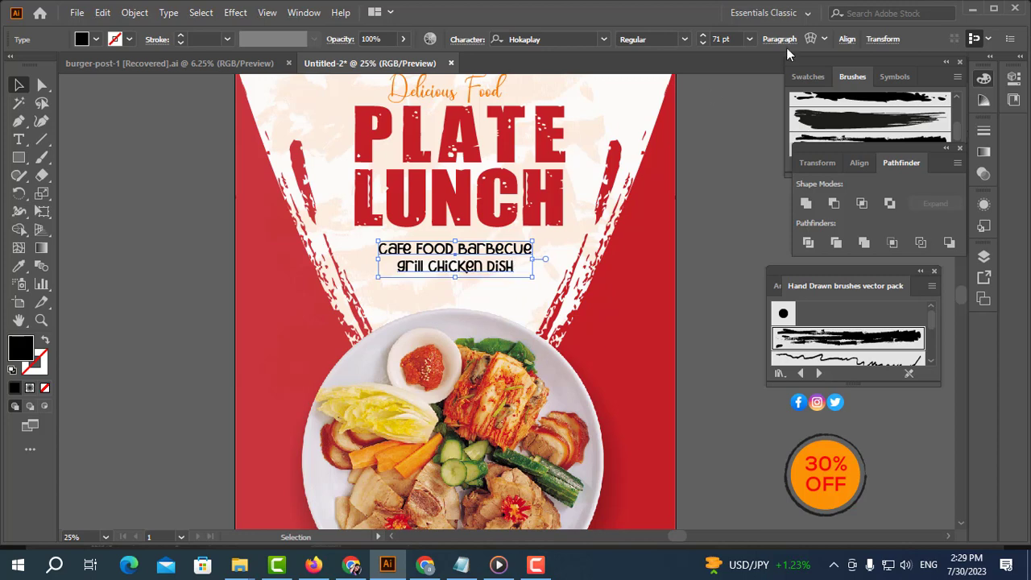
# Step: Reposition Delicious Food and marquee-select the logo and heading texts
pyautogui.scroll(2, 727, 39)
pyautogui.scroll(2, 727, 39)
pyautogui.scroll(2, 552, 173)
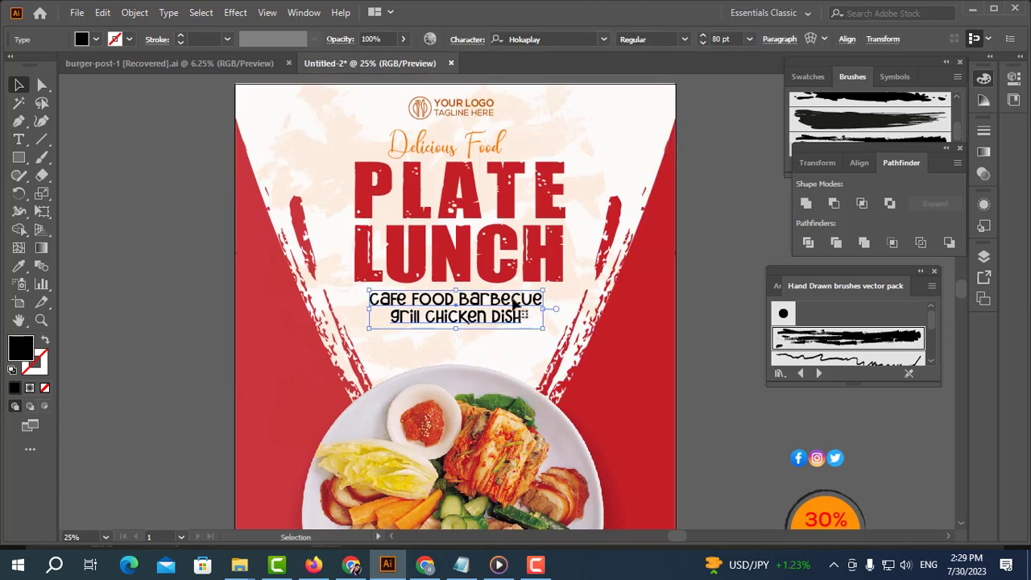
pyautogui.moveTo(483, 149); pyautogui.dragTo(495, 153)
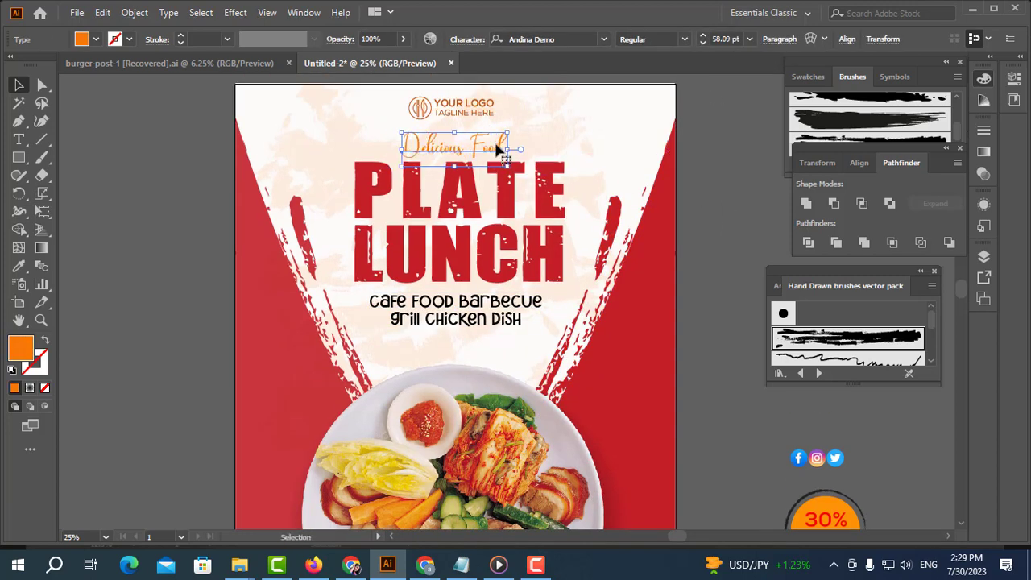
pyautogui.moveTo(348, 334); pyautogui.dragTo(566, 89)
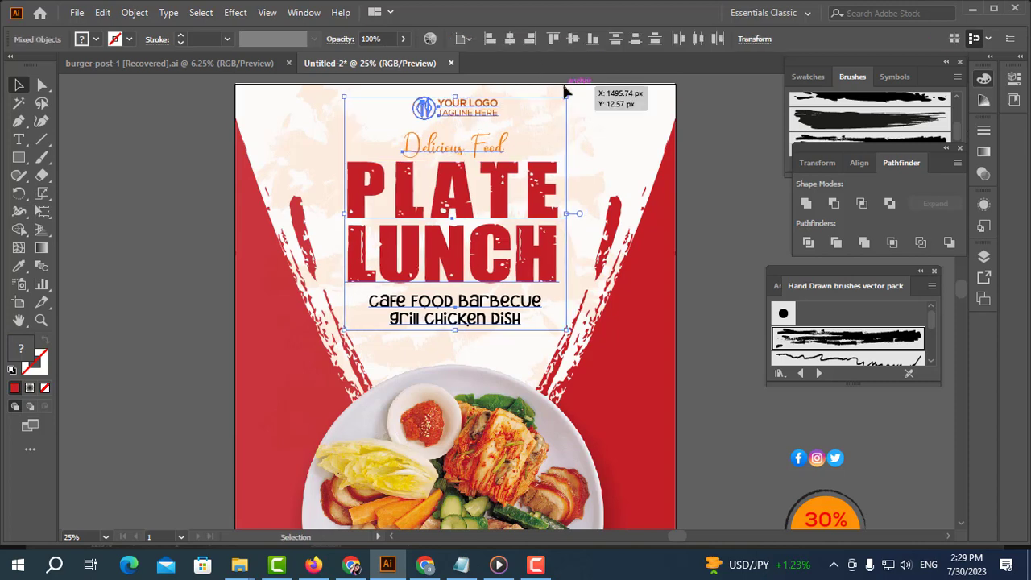
# Step: Zoom out and check the Delicious Food, PLATE LUNCH and subtitle selection
pyautogui.hotkey('ctrl', '-')
pyautogui.click(472, 193)
pyautogui.keyDown('shift'); pyautogui.click(471, 272); pyautogui.keyUp('shift')
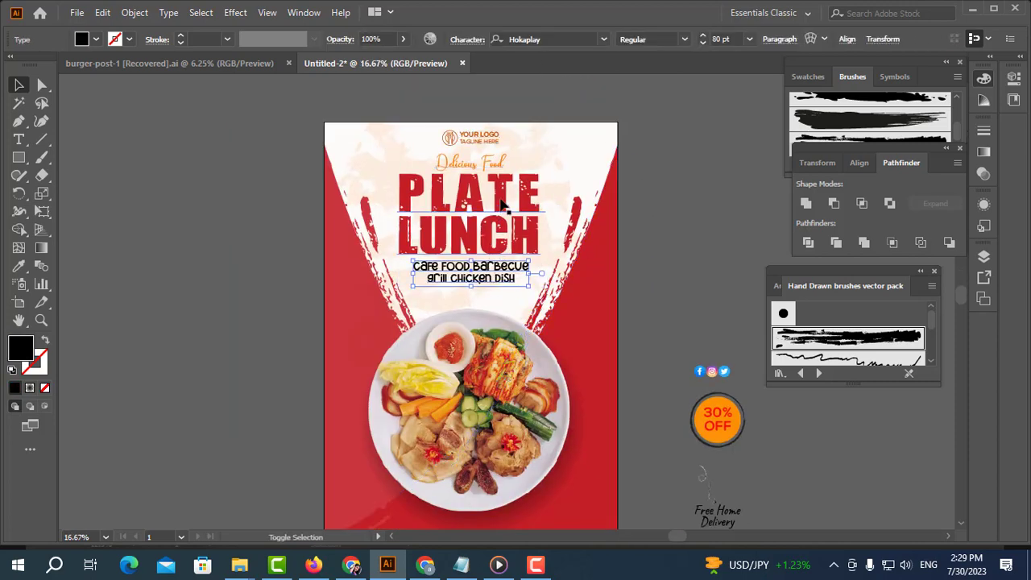
pyautogui.keyDown('shift'); pyautogui.click(494, 165); pyautogui.keyUp('shift')
pyautogui.click(672, 243)
# Step: Move the Free Home Delivery group beside the plate and fill it white #FFFFFF
pyautogui.scroll(-5, 661, 209)
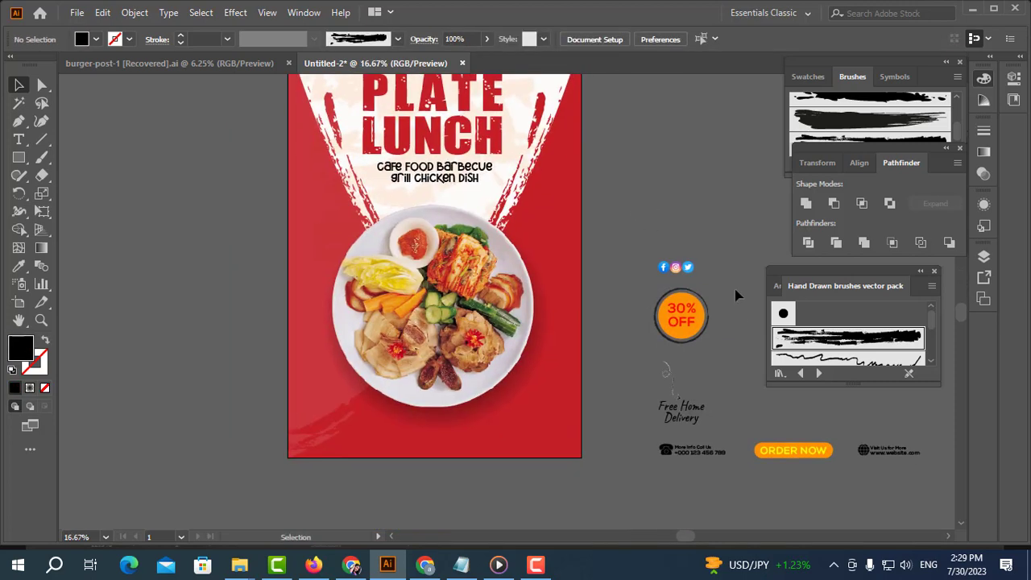
pyautogui.moveTo(671, 196); pyautogui.dragTo(644, 262)
pyautogui.moveTo(574, 379)
pyautogui.mouseDown()
pyautogui.moveTo(463, 345)
pyautogui.moveTo(456, 352)
pyautogui.mouseUp()
pyautogui.rightClick(455, 352)
pyautogui.scroll(-2, 610, 285)
pyautogui.hscroll(-2, 610, 285)
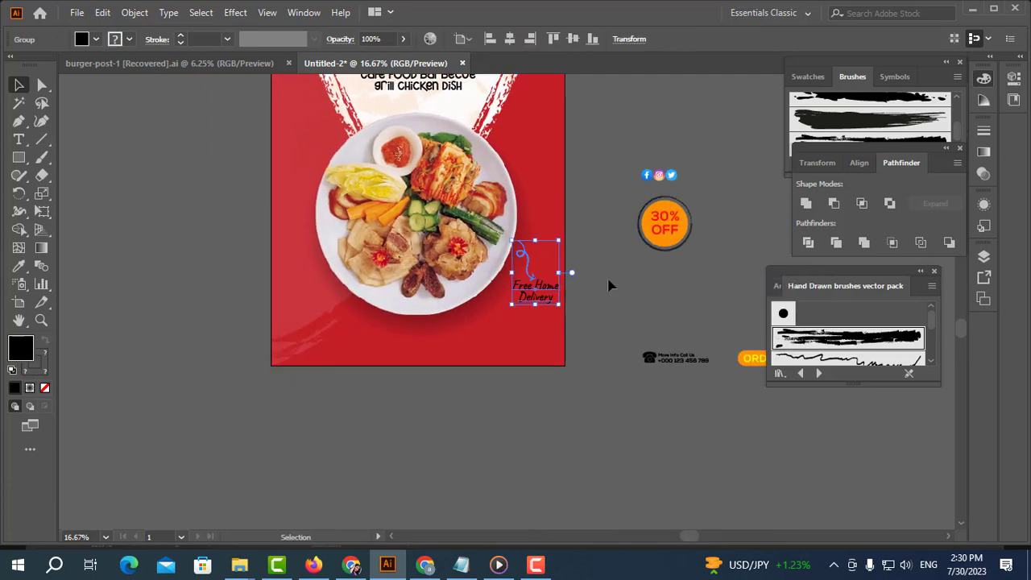
pyautogui.doubleClick(16, 354)
pyautogui.write('ffffff')
pyautogui.press('Return')
pyautogui.click(534, 452)
# Step: Place the 30% OFF badge over the plate's upper left
pyautogui.scroll(3, 605, 294)
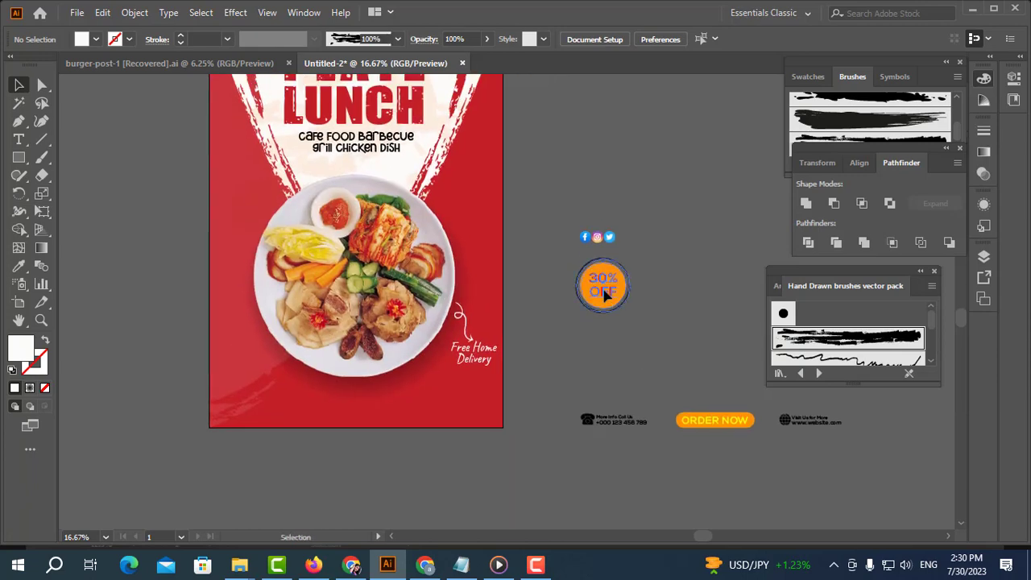
pyautogui.moveTo(607, 295); pyautogui.dragTo(260, 229)
pyautogui.rightClick(261, 226)
pyautogui.click(483, 419)
pyautogui.moveTo(541, 327)
pyautogui.mouseDown()
pyautogui.moveTo(612, 346)
pyautogui.moveTo(642, 380)
pyautogui.mouseUp()
pyautogui.click(384, 290)
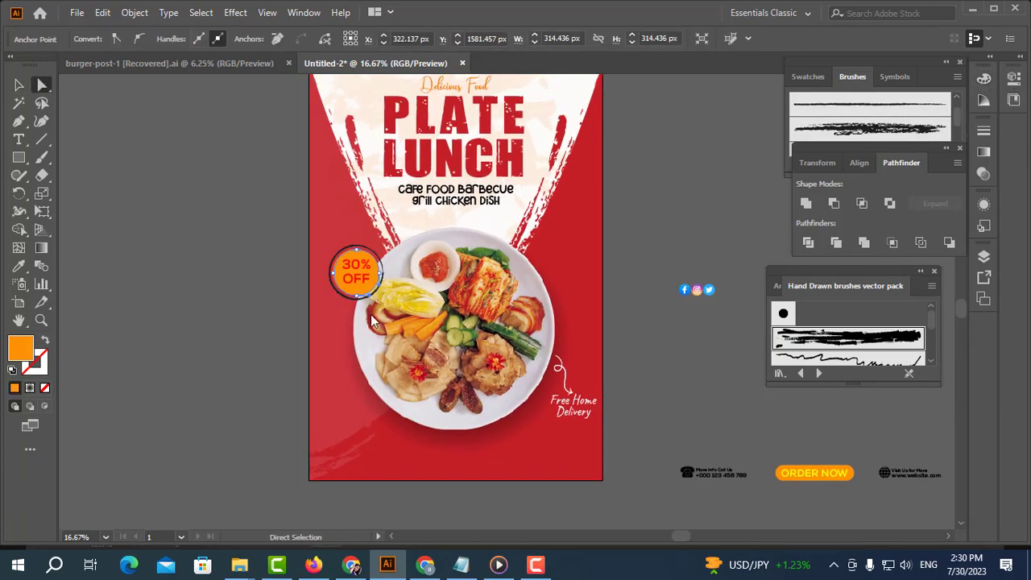
# Step: Fill the badge circle near-white #F9F8F7
pyautogui.doubleClick(20, 348)
pyautogui.write('F9F8F7')
pyautogui.click(930, 219)
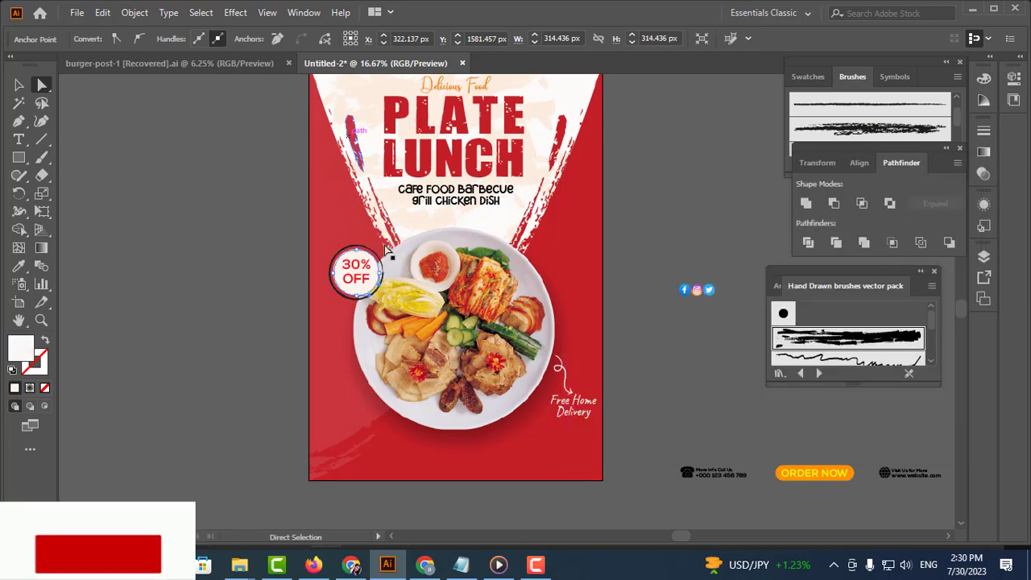
pyautogui.doubleClick(34, 363)
pyautogui.click(19, 84)
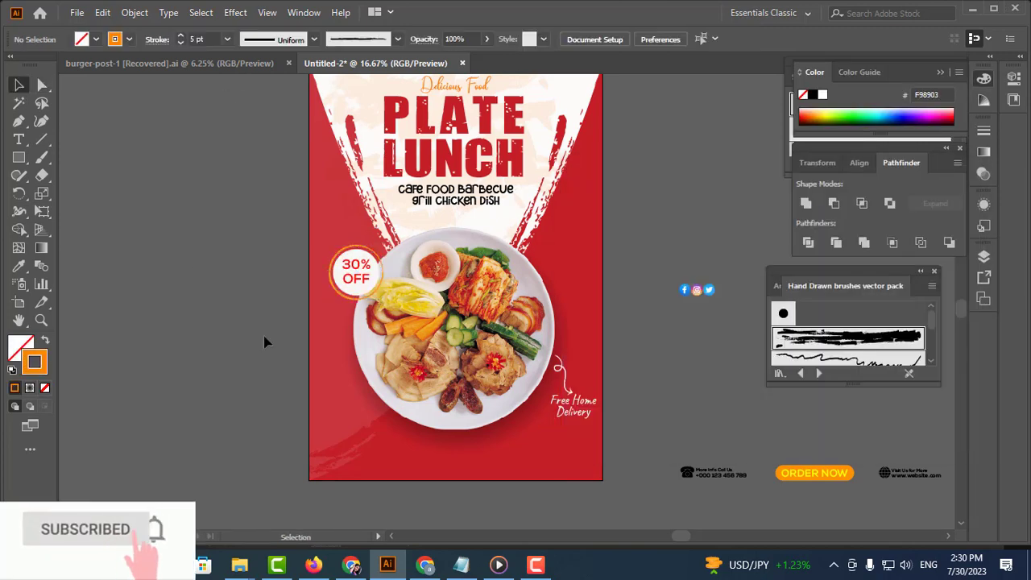
# Step: Add a Drop Shadow effect to the 30% OFF badge
pyautogui.click(236, 12)
pyautogui.click(460, 185)
pyautogui.press('Return')
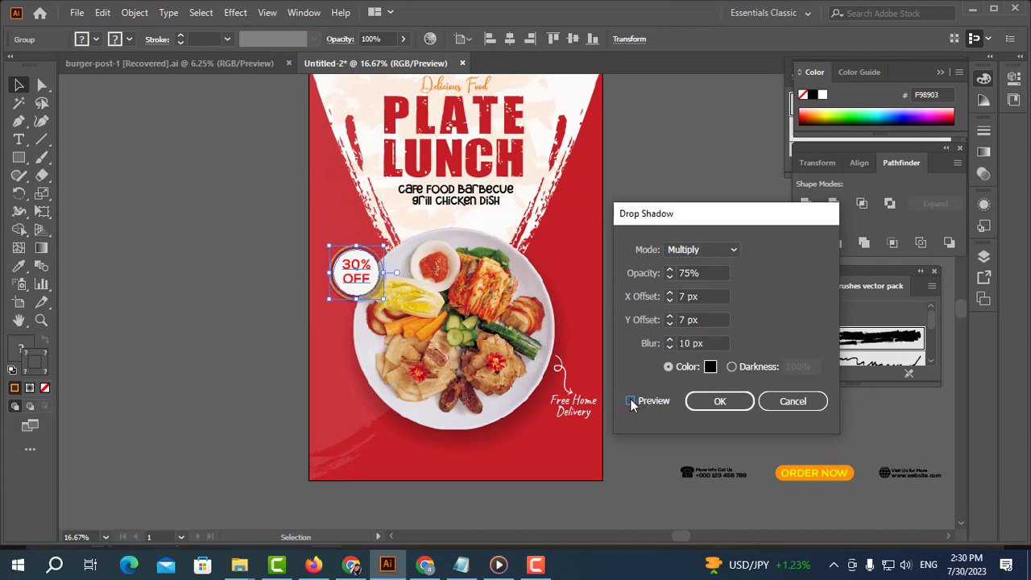
pyautogui.click(720, 401)
pyautogui.click(721, 373)
# Step: Raise the plate and move the contact and ORDER NOW row onto the flyer
pyautogui.moveTo(683, 377); pyautogui.dragTo(626, 352)
pyautogui.moveTo(441, 331); pyautogui.dragTo(442, 321)
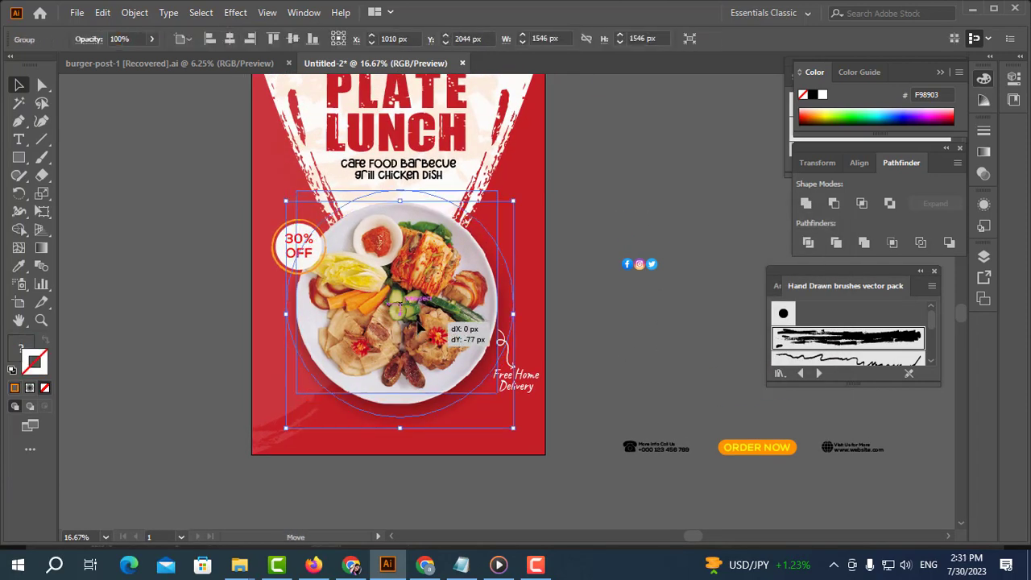
pyautogui.scroll(-3, 591, 249)
pyautogui.click(682, 345)
pyautogui.hscroll(3, 681, 346)
pyautogui.moveTo(535, 349); pyautogui.dragTo(215, 341)
pyautogui.hscroll(-3, 216, 342)
# Step: Bring the footer row in front of the flyer artwork
pyautogui.rightClick(405, 336)
pyautogui.click(576, 260)
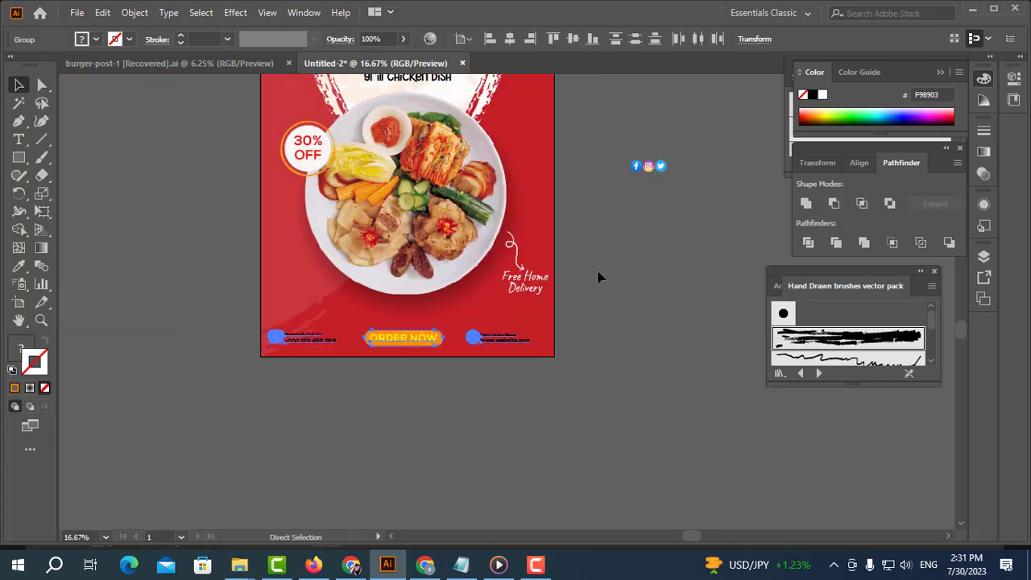
pyautogui.click(590, 180)
pyautogui.scroll(3, 647, 414)
pyautogui.scroll(-3, 633, 285)
pyautogui.moveTo(346, 345); pyautogui.dragTo(345, 394)
pyautogui.click(363, 415)
# Step: Recolour the phone and globe footer icons orange with the Eyedropper
pyautogui.click(355, 385)
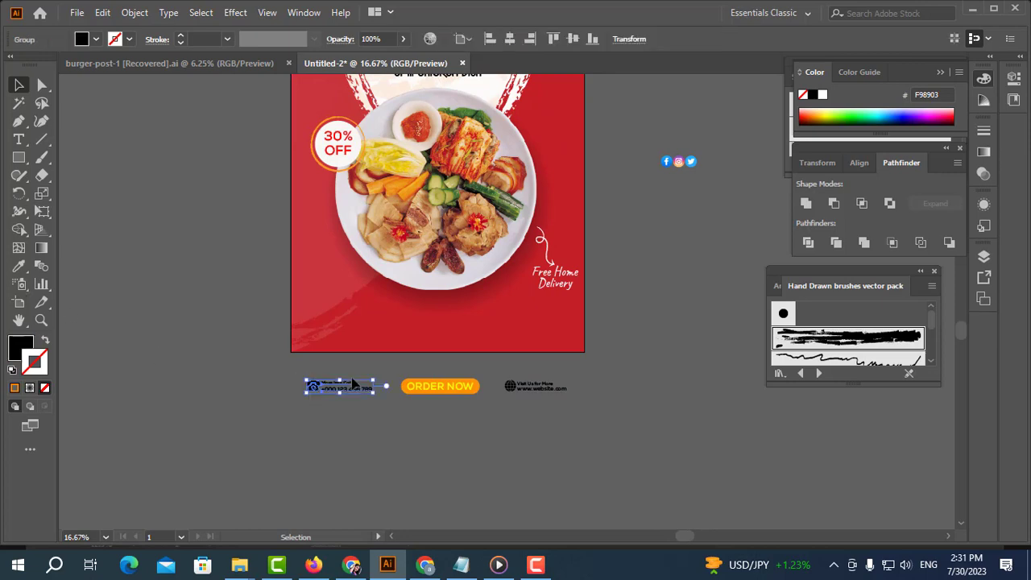
pyautogui.click(349, 421)
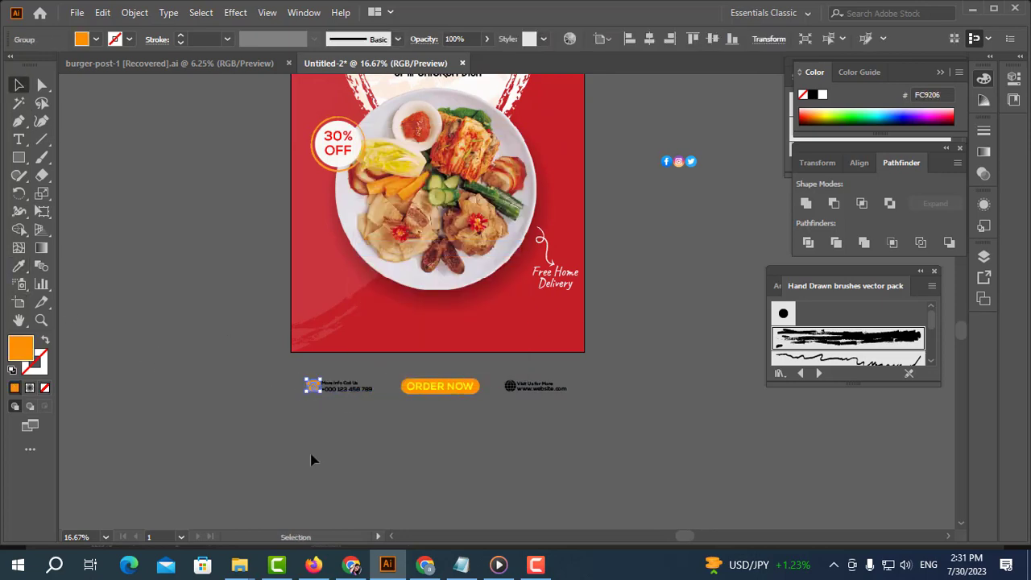
pyautogui.click(347, 388)
pyautogui.rightClick(536, 389)
pyautogui.click(571, 411)
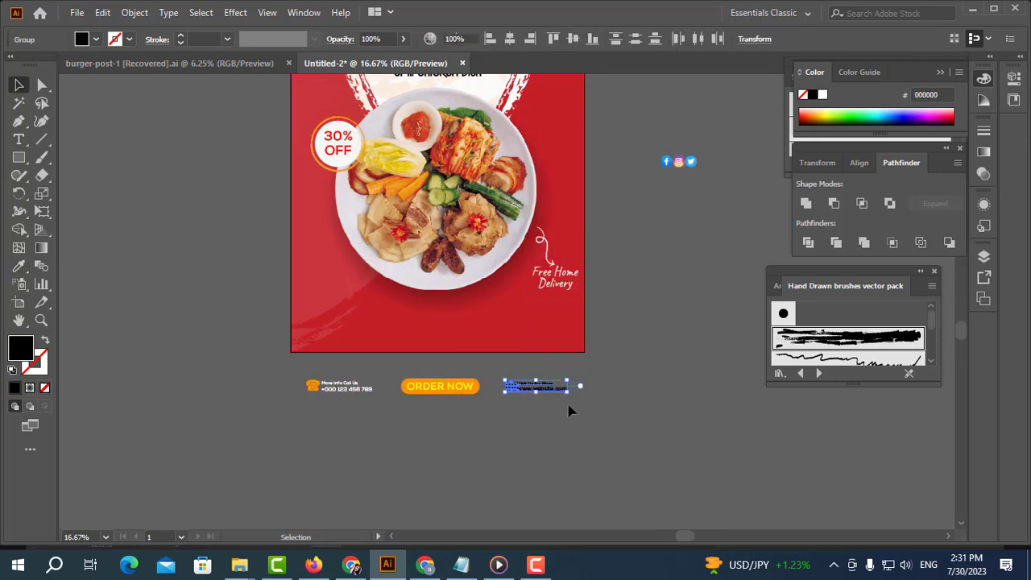
pyautogui.click(509, 413)
pyautogui.click(509, 386)
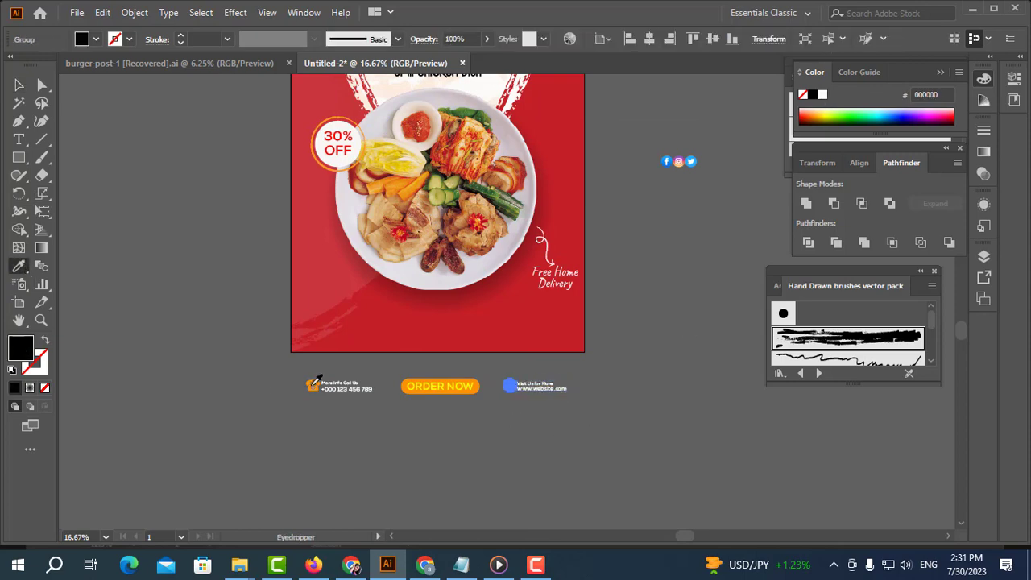
pyautogui.click(232, 277)
# Step: Move the whole footer group onto the flyer's bottom edge
pyautogui.moveTo(486, 386); pyautogui.dragTo(516, 442)
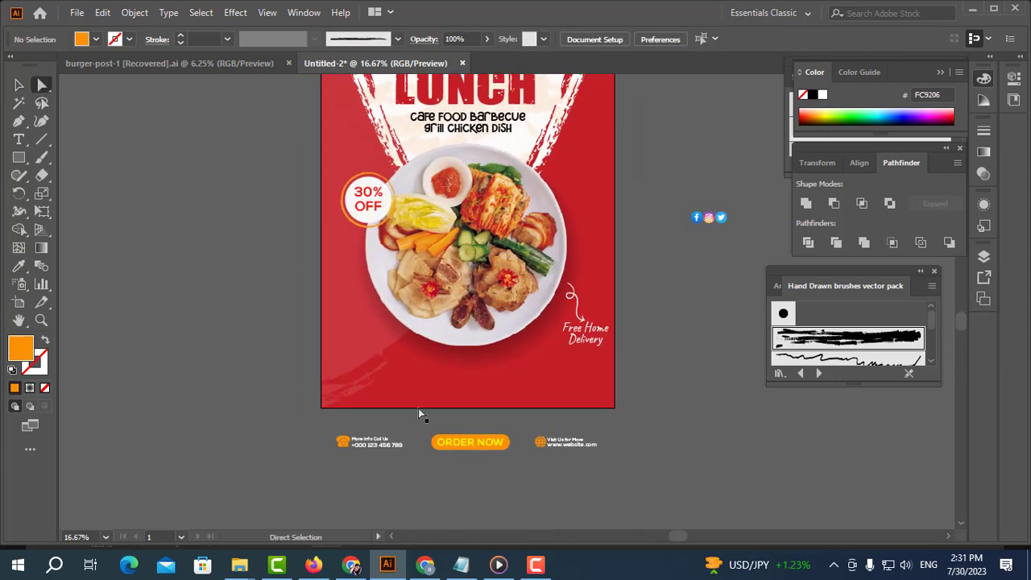
pyautogui.click(508, 442)
pyautogui.click(471, 443)
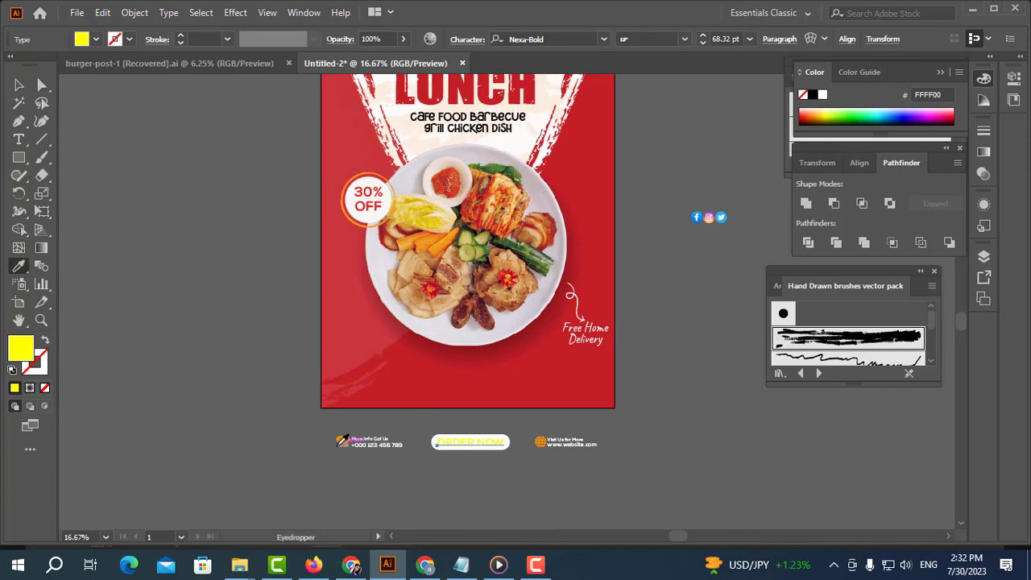
pyautogui.click(19, 84)
pyautogui.moveTo(604, 456); pyautogui.dragTo(336, 426)
pyautogui.scroll(2, 484, 483)
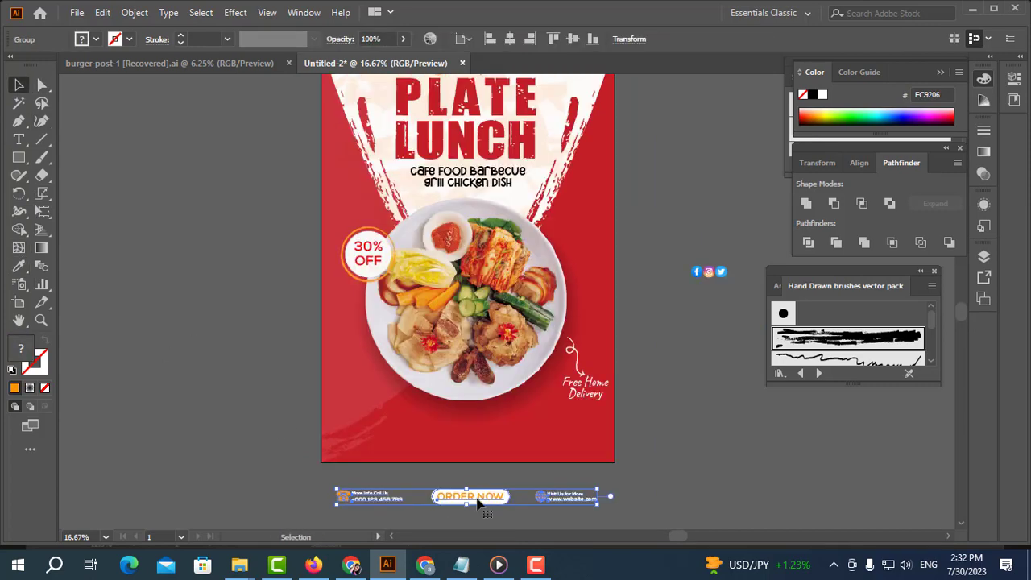
pyautogui.moveTo(478, 501); pyautogui.dragTo(477, 451)
# Step: Move the social icons beside the logo at top right, then select Delicious Food for alignment
pyautogui.click(368, 254)
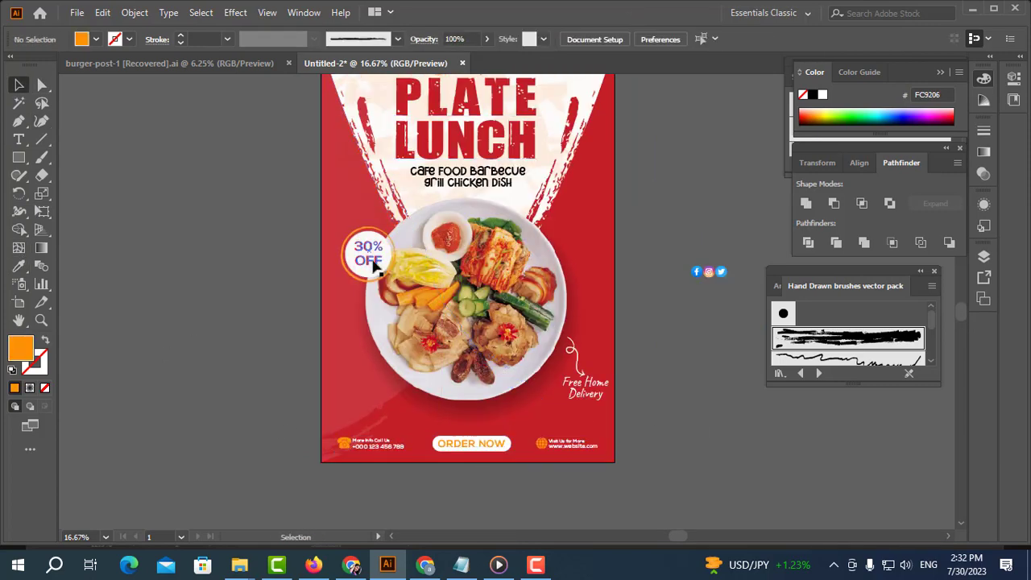
pyautogui.scroll(1, 404, 290)
pyautogui.click(572, 421)
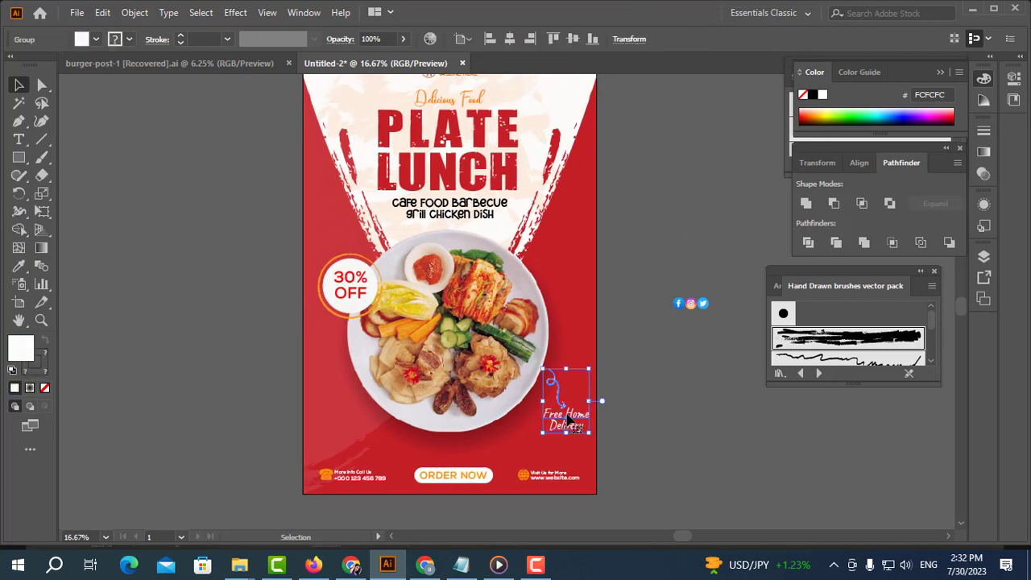
pyautogui.click(637, 419)
pyautogui.scroll(3, 637, 363)
pyautogui.moveTo(713, 456); pyautogui.dragTo(591, 223)
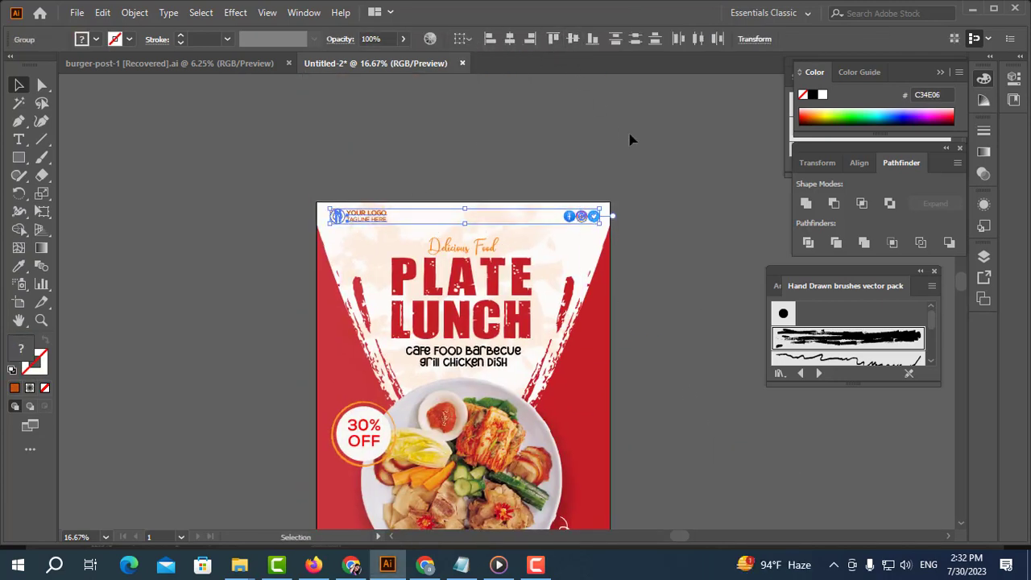
pyautogui.click(631, 138)
pyautogui.click(491, 250)
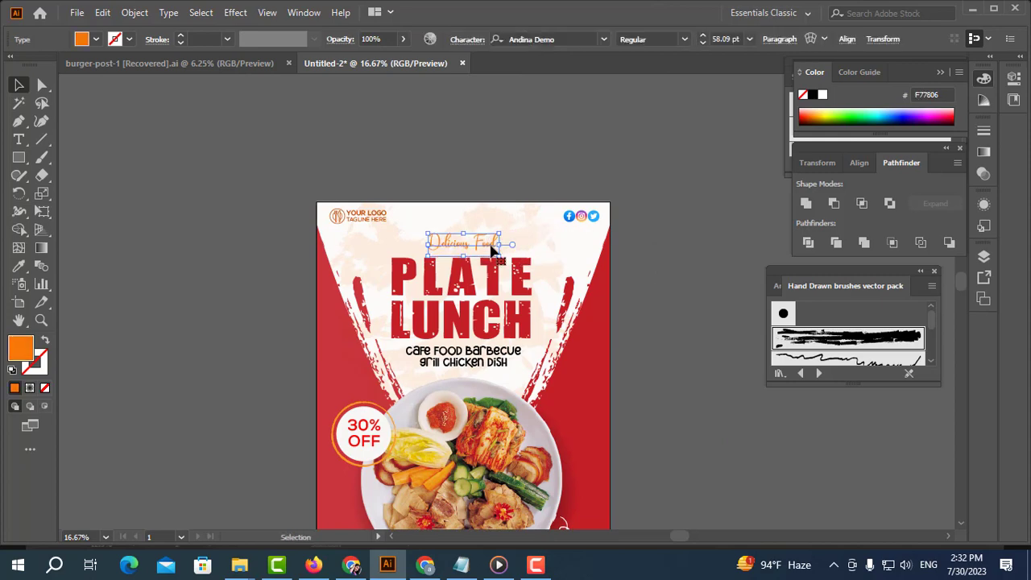
pyautogui.click(847, 39)
# Step: Draw a small circle beside the flyer as an orange ring with a 12 pt outline
pyautogui.click(666, 230)
pyautogui.scroll(-3, 665, 282)
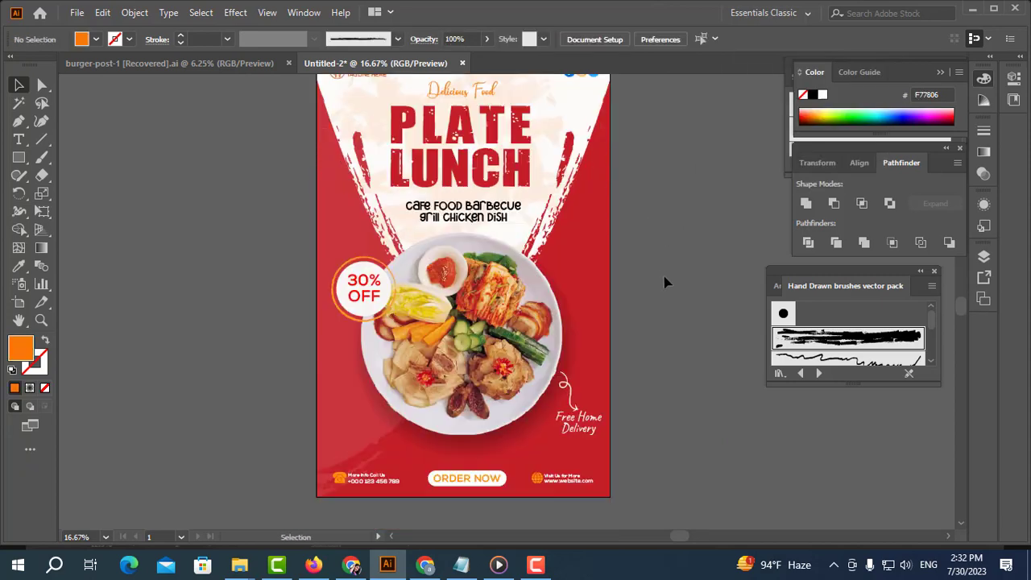
pyautogui.scroll(-2, 665, 282)
pyautogui.moveTo(19, 157); pyautogui.dragTo(65, 194)
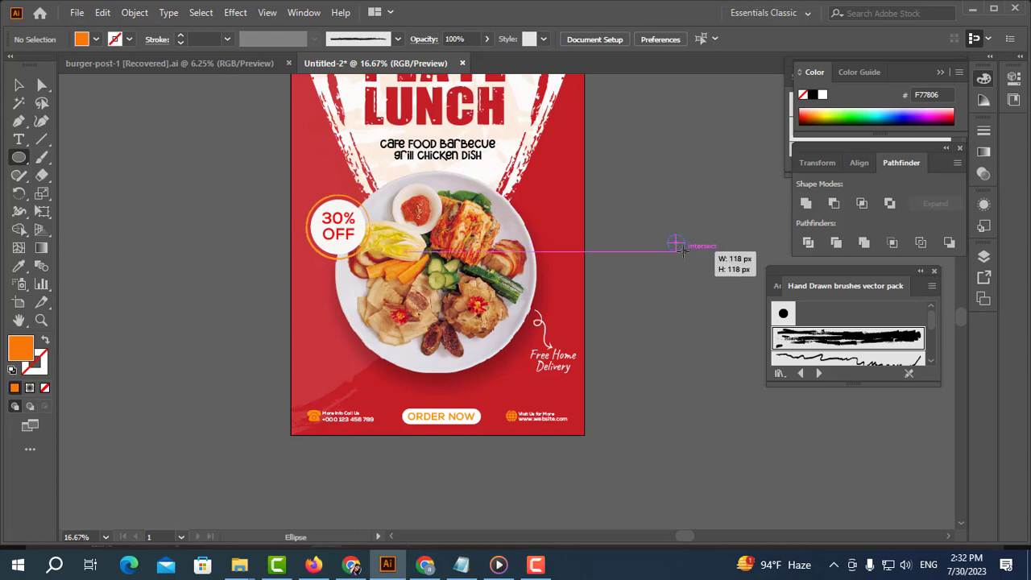
pyautogui.moveTo(681, 251); pyautogui.dragTo(685, 252)
pyautogui.click(46, 339)
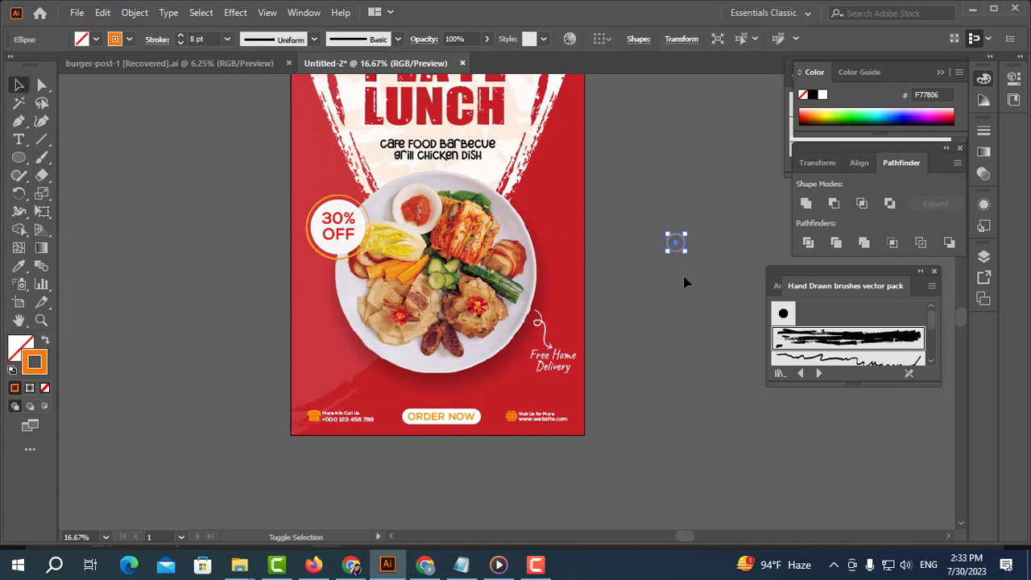
pyautogui.doubleClick(215, 38)
pyautogui.write('12')
pyautogui.press('Return')
# Step: Copy the orange ring onto the flyer and group the three small ring circles
pyautogui.click(683, 245)
pyautogui.moveTo(567, 226)
pyautogui.mouseDown()
pyautogui.moveTo(344, 356)
pyautogui.moveTo(320, 143)
pyautogui.mouseUp()
pyautogui.scroll(2, 272, 206)
pyautogui.click(313, 156)
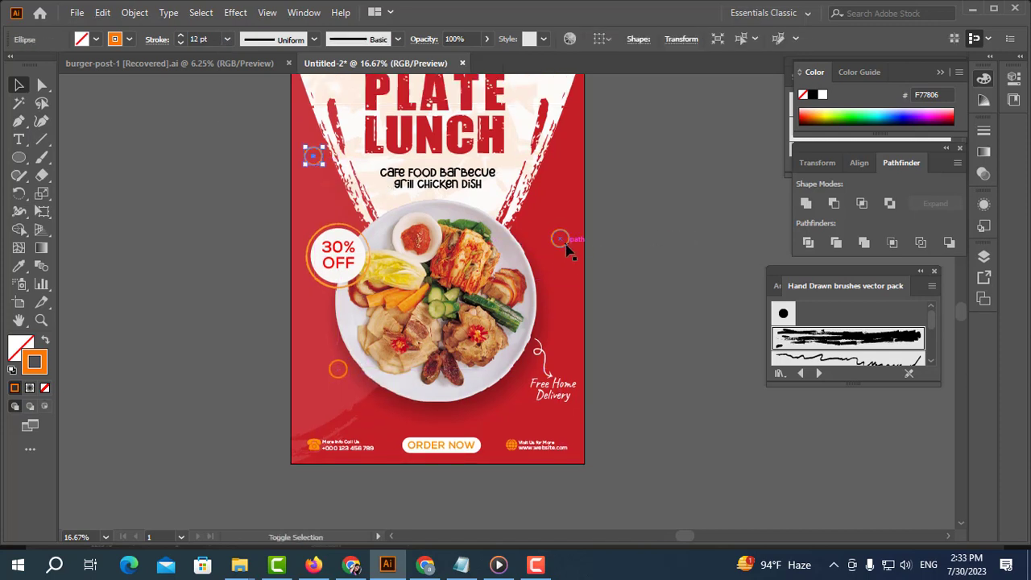
pyautogui.keyDown('shift'); pyautogui.click(560, 238); pyautogui.keyUp('shift')
pyautogui.keyDown('shift'); pyautogui.click(339, 369); pyautogui.keyUp('shift')
pyautogui.hotkey('ctrl', 'g')
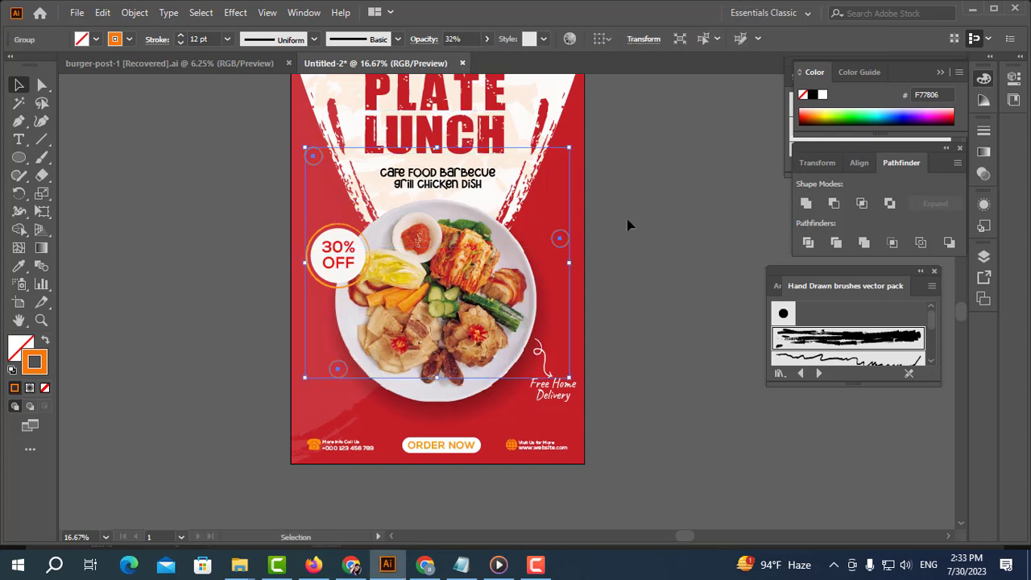
# Step: Draw a tiny 56 px circle beside the artboard and fill it white
pyautogui.click(626, 223)
pyautogui.moveTo(18, 157); pyautogui.dragTo(81, 191)
pyautogui.moveTo(642, 263); pyautogui.dragTo(646, 267)
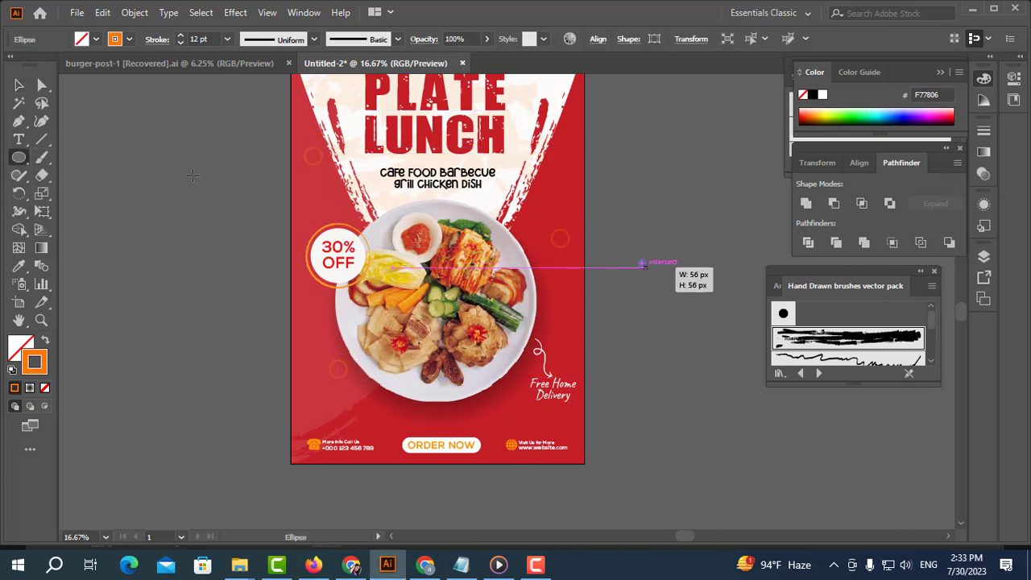
pyautogui.press('v')
pyautogui.click(693, 260)
# Step: Duplicate the white dot into rows, then copy the rows below to form a four-row dot grid
pyautogui.hscroll(3, 613, 266)
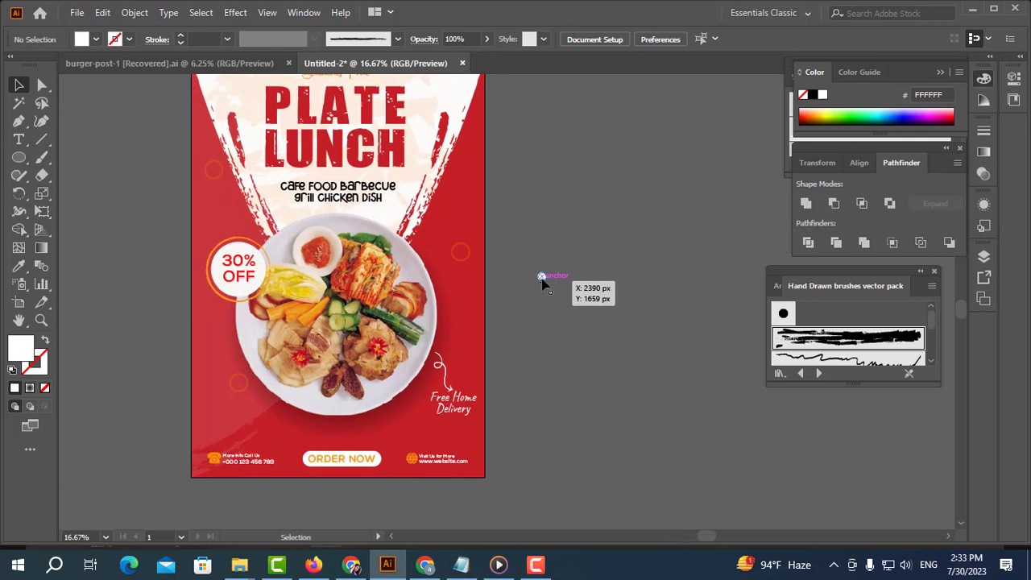
pyautogui.moveTo(553, 282); pyautogui.dragTo(554, 282)
pyautogui.moveTo(619, 305); pyautogui.dragTo(512, 258)
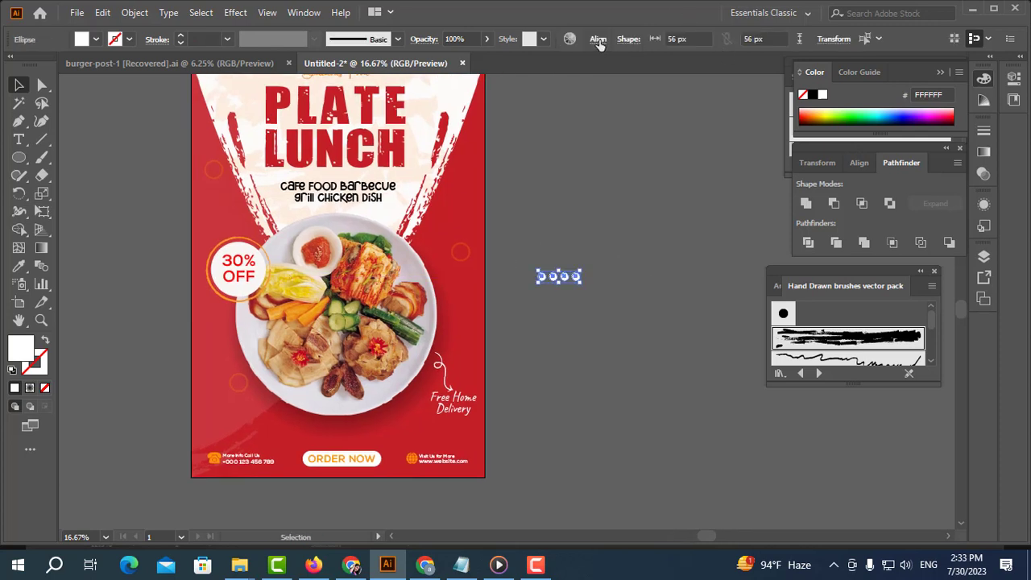
pyautogui.click(598, 39)
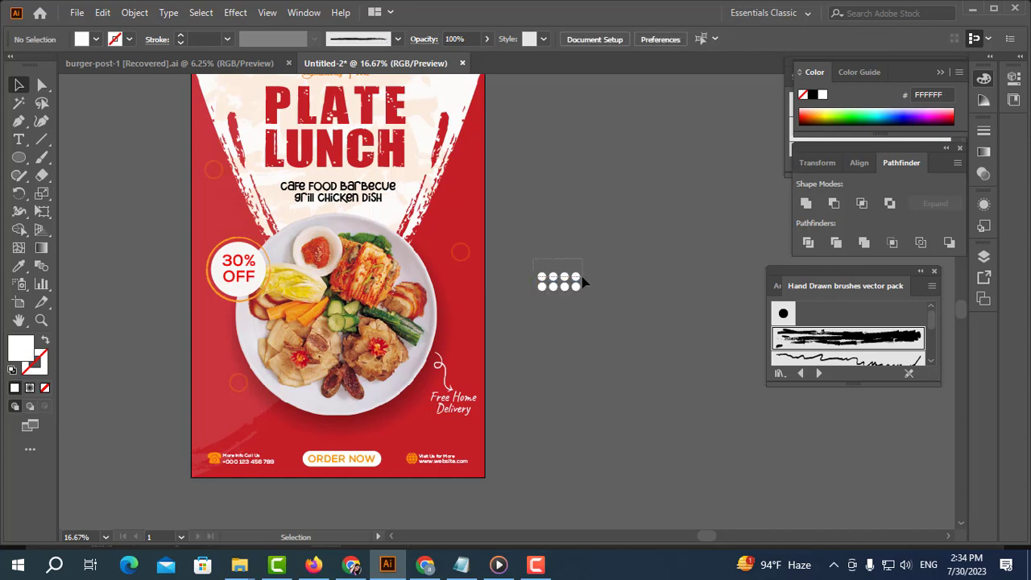
pyautogui.moveTo(610, 299)
pyautogui.mouseDown()
pyautogui.moveTo(555, 294)
pyautogui.moveTo(564, 313)
pyautogui.mouseUp()
pyautogui.click(594, 39)
pyautogui.click(463, 98)
pyautogui.click(596, 39)
pyautogui.click(734, 194)
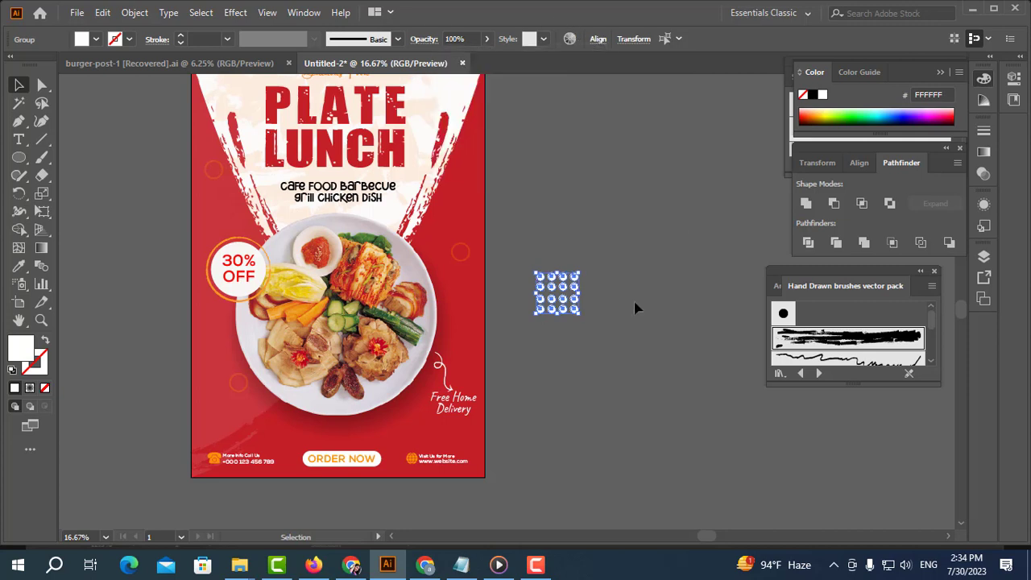
pyautogui.click(614, 349)
# Step: Move the dot grids onto the poster and fade them to 20% opacity
pyautogui.moveTo(562, 303)
pyautogui.mouseDown()
pyautogui.moveTo(495, 342)
pyautogui.moveTo(204, 401)
pyautogui.mouseUp()
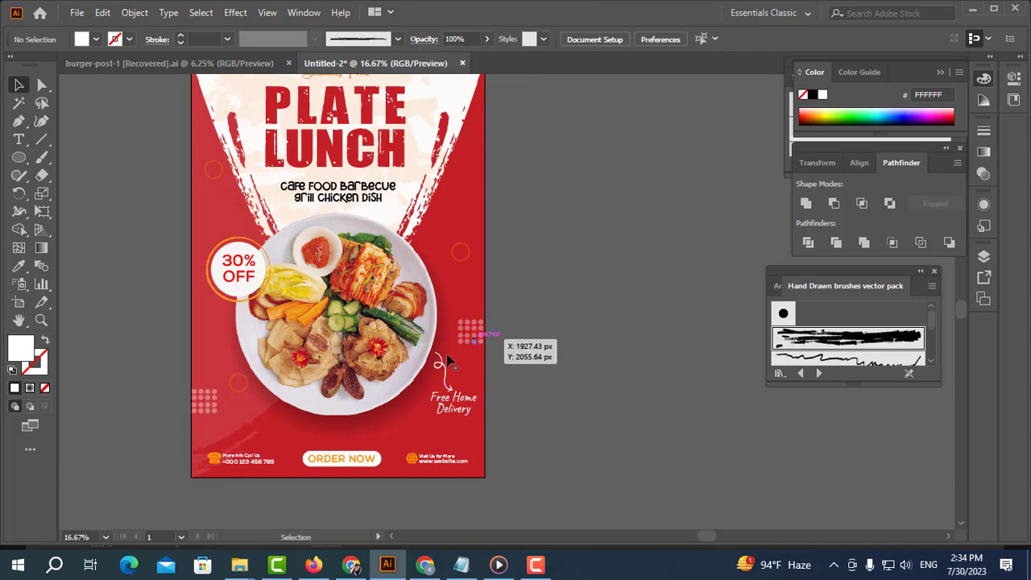
pyautogui.click(471, 330)
pyautogui.keyDown('shift'); pyautogui.click(204, 396); pyautogui.keyUp('shift')
pyautogui.click(611, 291)
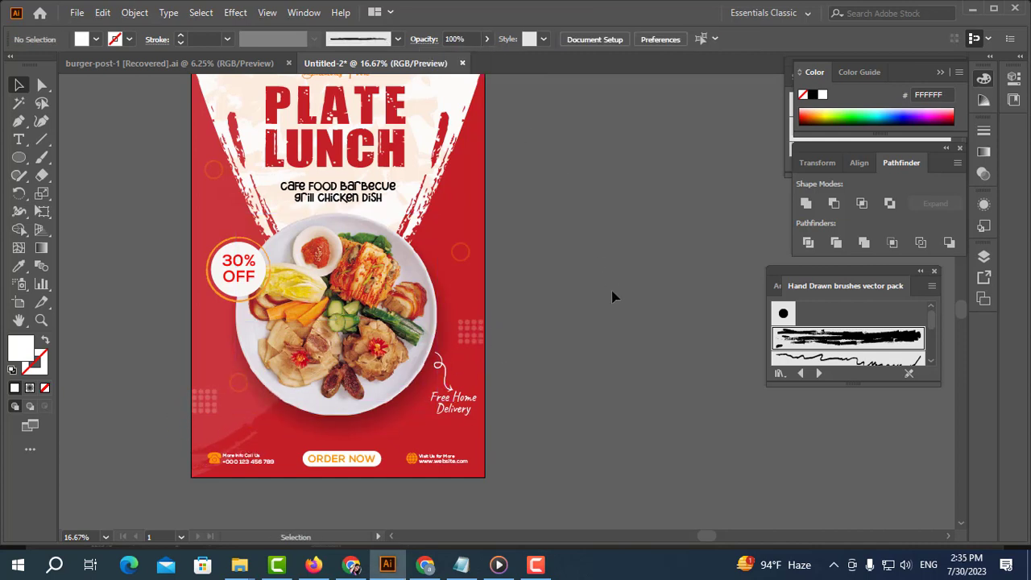
# Step: Copy a dot grid to the poster's upper right, recolour it red, and copy it to the upper left
pyautogui.moveTo(528, 387)
pyautogui.mouseDown()
pyautogui.moveTo(532, 276)
pyautogui.moveTo(282, 270)
pyautogui.mouseUp()
pyautogui.moveTo(520, 255); pyautogui.dragTo(487, 138)
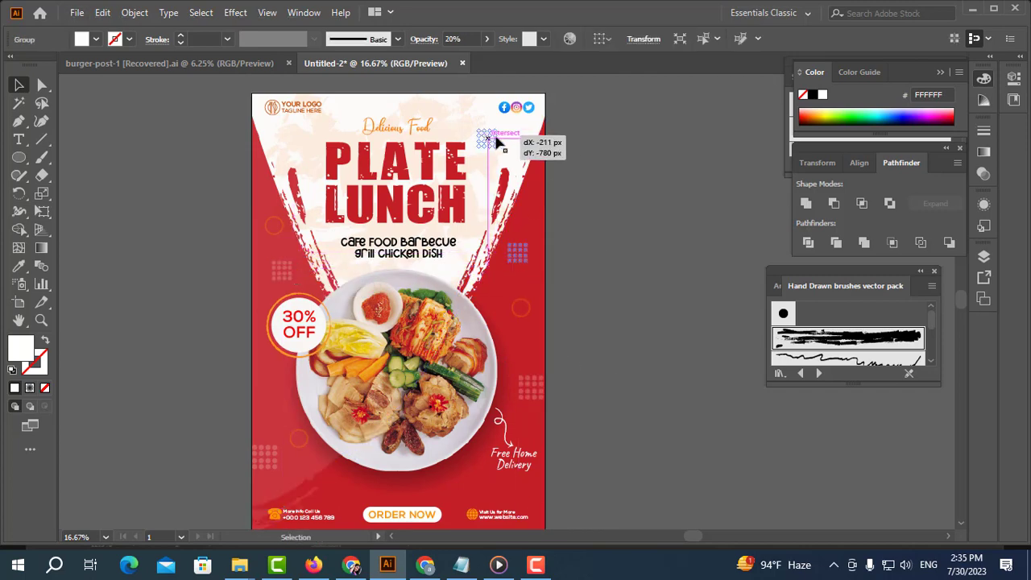
pyautogui.click(927, 221)
pyautogui.click(637, 205)
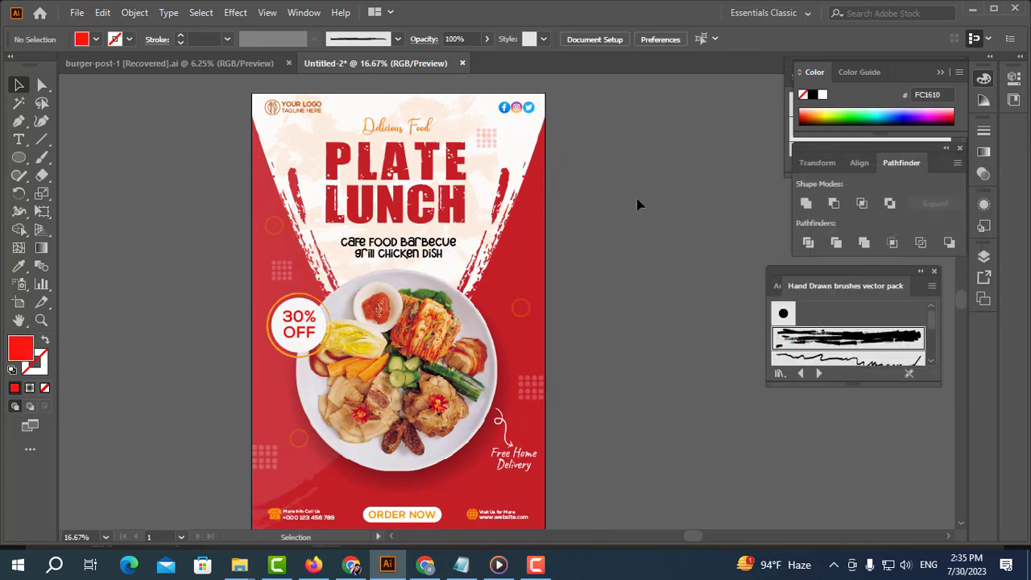
pyautogui.moveTo(489, 148); pyautogui.dragTo(311, 148)
# Step: Select all of the poster artwork and group it with Ctrl+G
pyautogui.moveTo(626, 226); pyautogui.dragTo(637, 207)
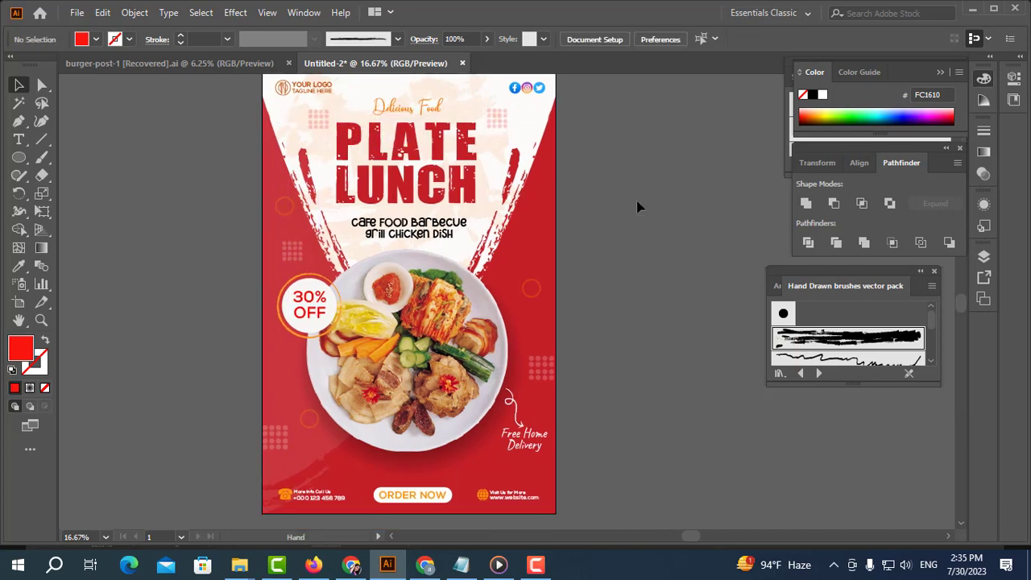
pyautogui.click(326, 93)
pyautogui.click(621, 265)
pyautogui.hotkey('ctrl', '-')
pyautogui.click(538, 298)
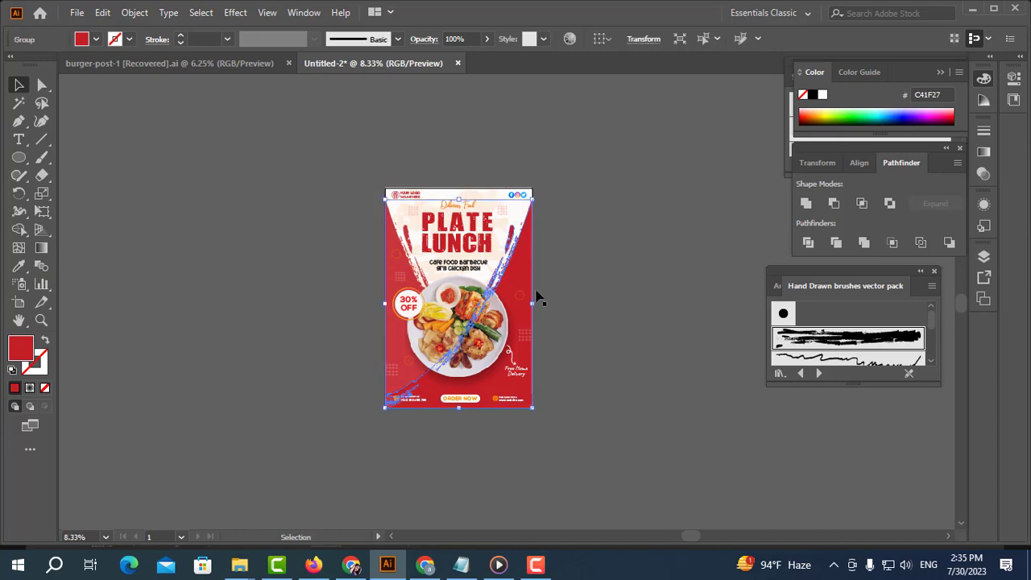
pyautogui.click(641, 361)
pyautogui.hotkey('ctrl', 'a')
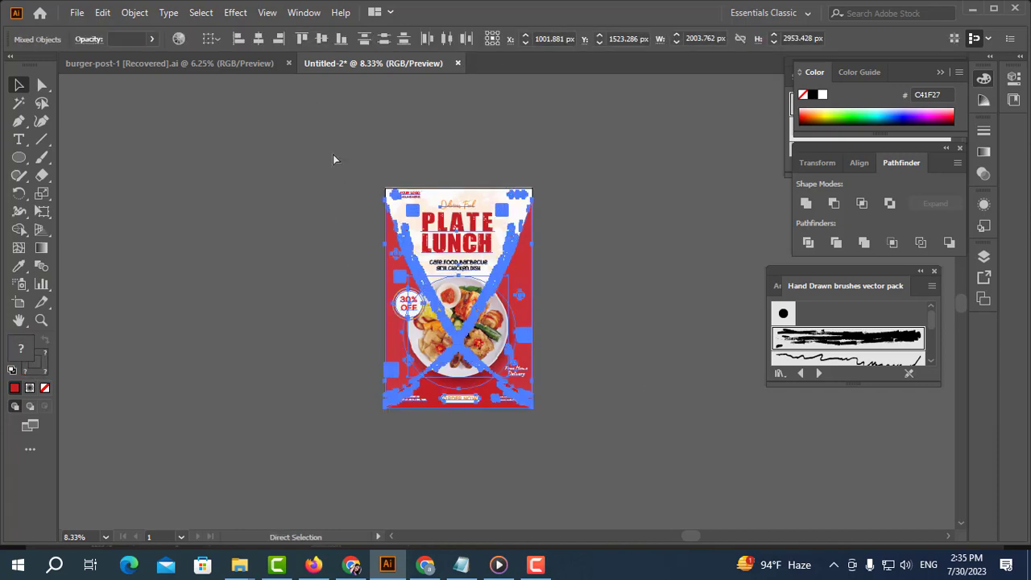
pyautogui.click(592, 282)
pyautogui.hotkey('ctrl', 'a')
# Step: Scale the poster group down from its centre inside the artboard
pyautogui.click(446, 145)
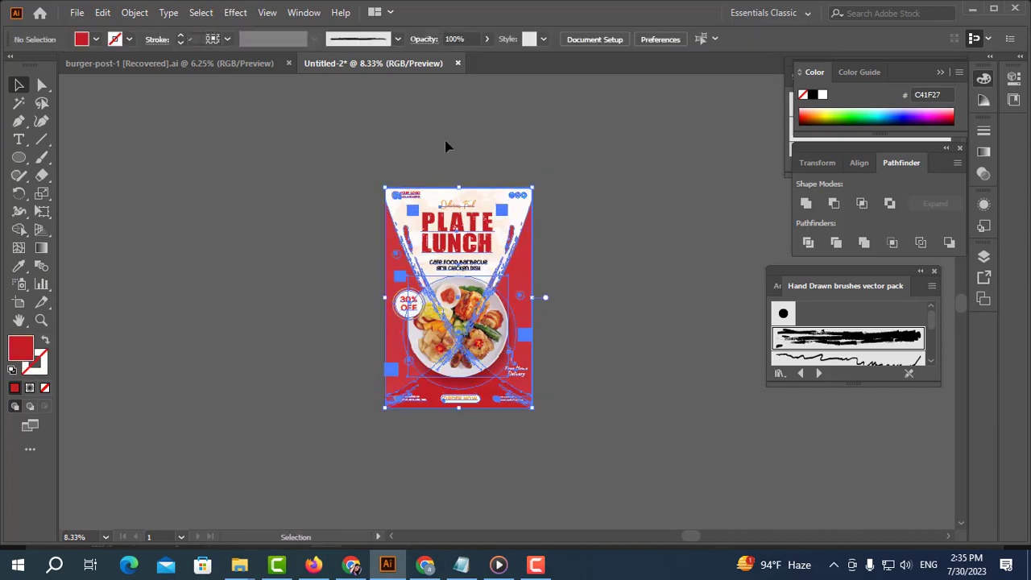
pyautogui.hotkey('ctrl', 'a')
pyautogui.moveTo(533, 408); pyautogui.dragTo(524, 395)
pyautogui.click(586, 371)
pyautogui.hotkey('ctrl', '+')
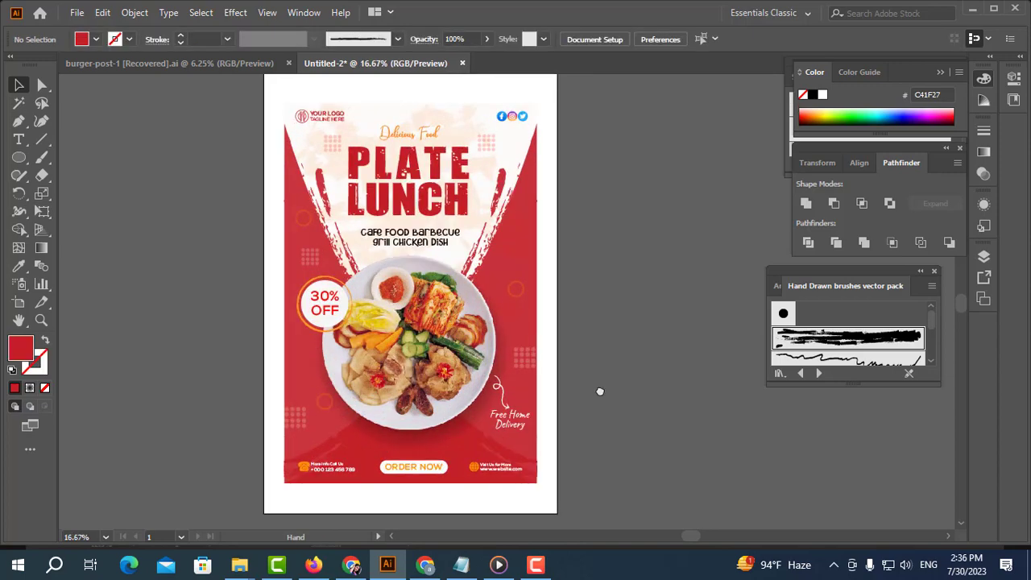
pyautogui.hotkey('ctrl', 'a')
# Step: Shrink the poster group slightly more around its centre, leaving a white margin
pyautogui.click(184, 38)
pyautogui.click(207, 84)
pyautogui.click(649, 253)
pyautogui.hotkey('ctrl', '-')
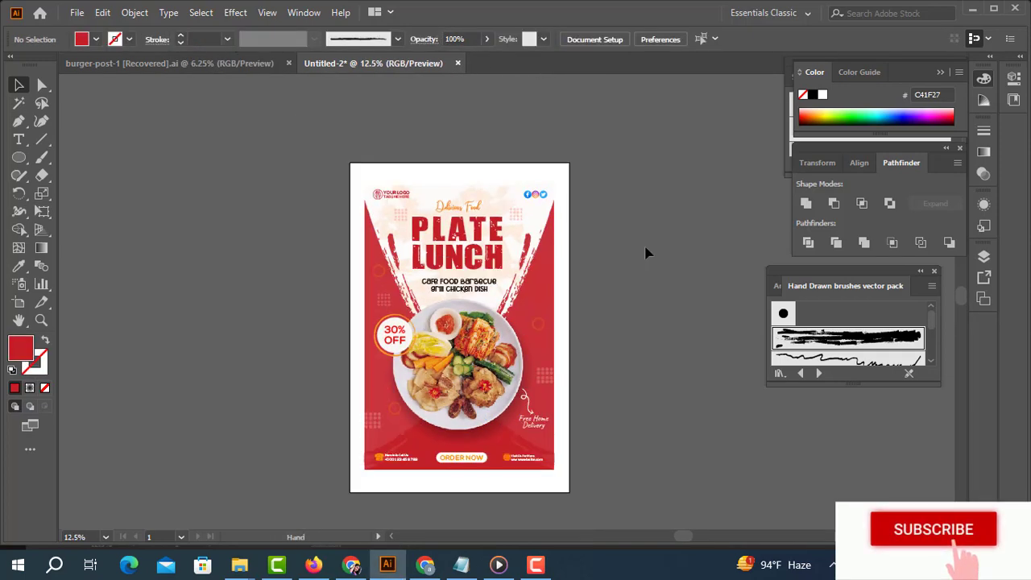
pyautogui.hotkey('ctrl', 'a')
pyautogui.moveTo(495, 435); pyautogui.dragTo(486, 427)
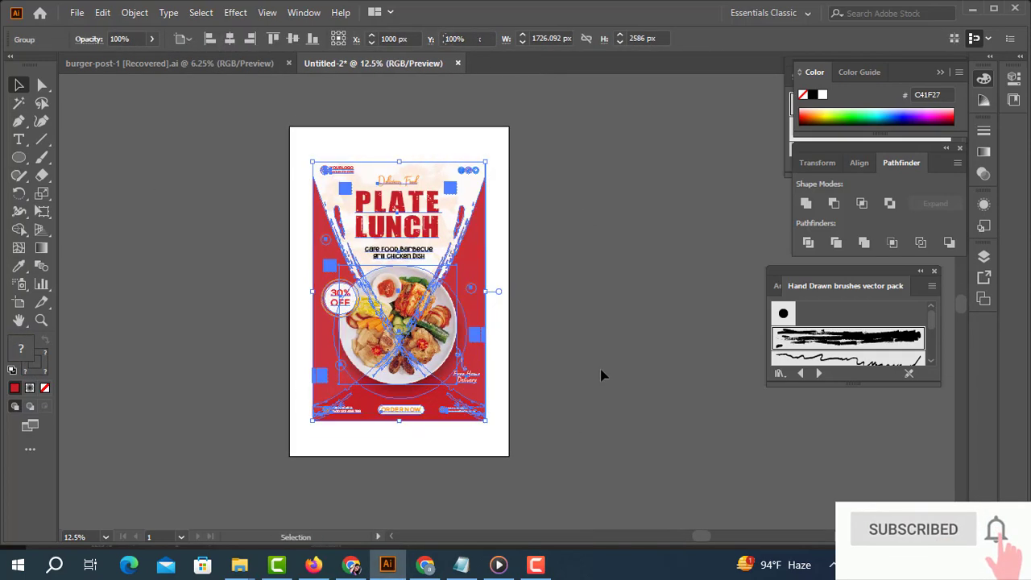
pyautogui.click(604, 375)
pyautogui.click(18, 159)
# Step: Draw a red rectangle covering the artboard and send it behind the poster
pyautogui.press('m')
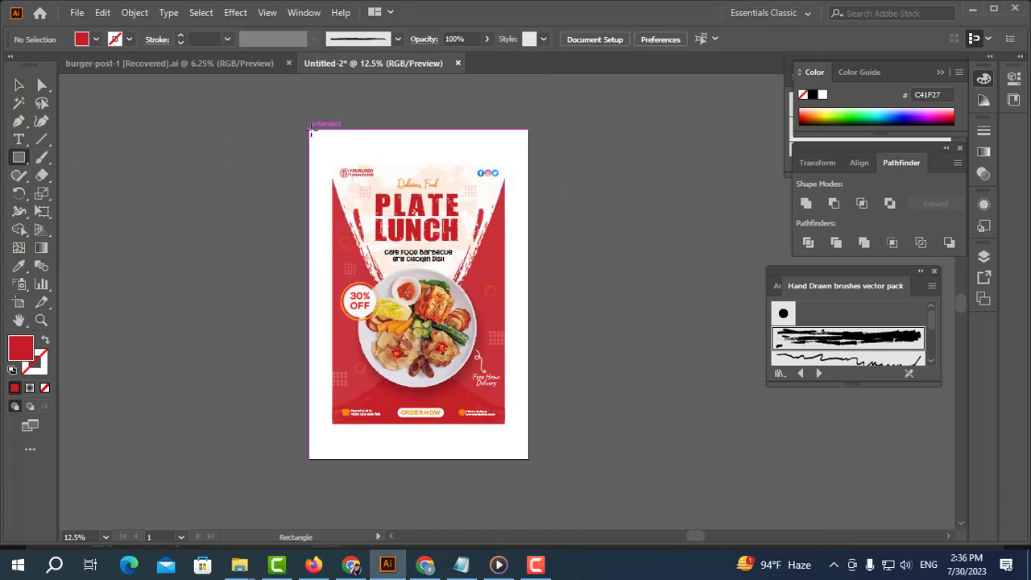
pyautogui.moveTo(309, 129); pyautogui.dragTo(529, 459)
pyautogui.click(19, 85)
pyautogui.rightClick(381, 222)
pyautogui.click(586, 522)
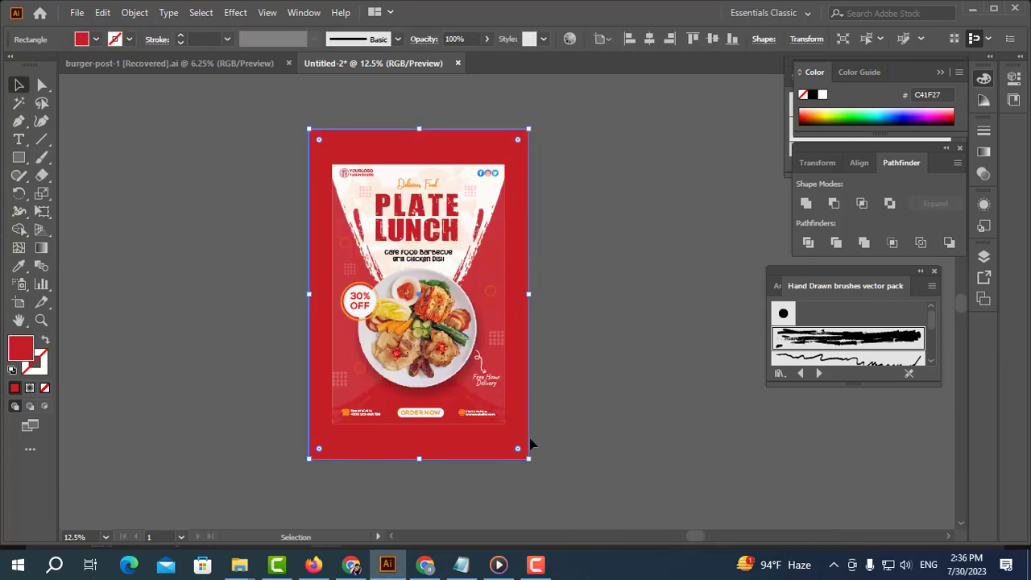
# Step: Apply a Stylize > Drop Shadow effect to the poster group
pyautogui.click(632, 230)
pyautogui.hotkey('ctrl', '-')
pyautogui.click(518, 309)
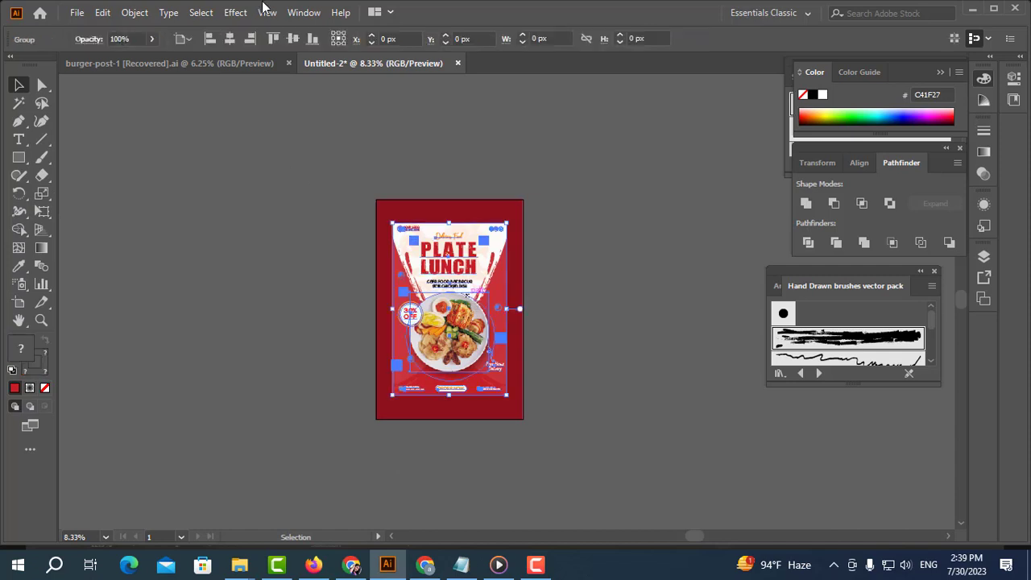
pyautogui.click(235, 12)
pyautogui.click(446, 185)
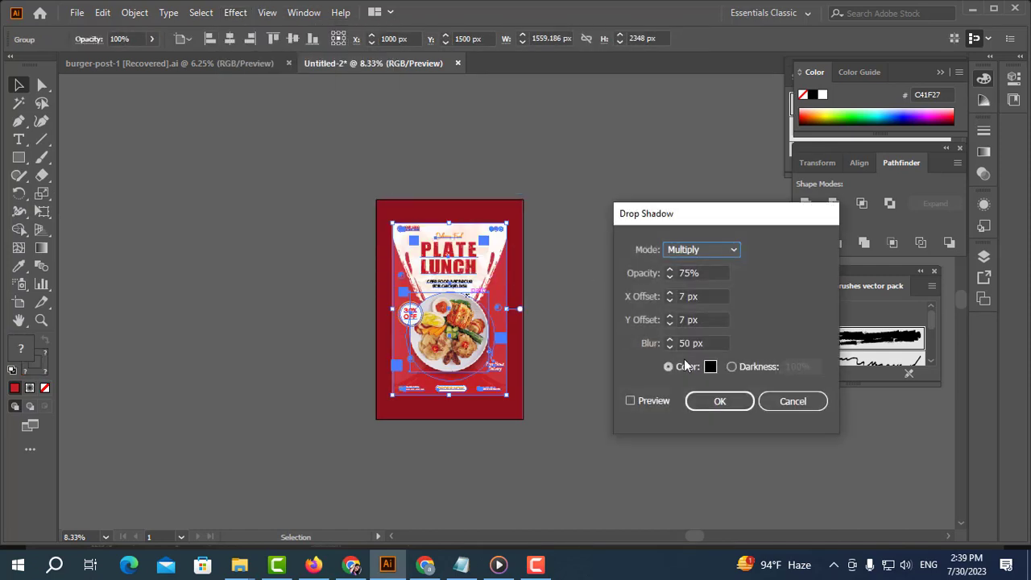
pyautogui.click(632, 403)
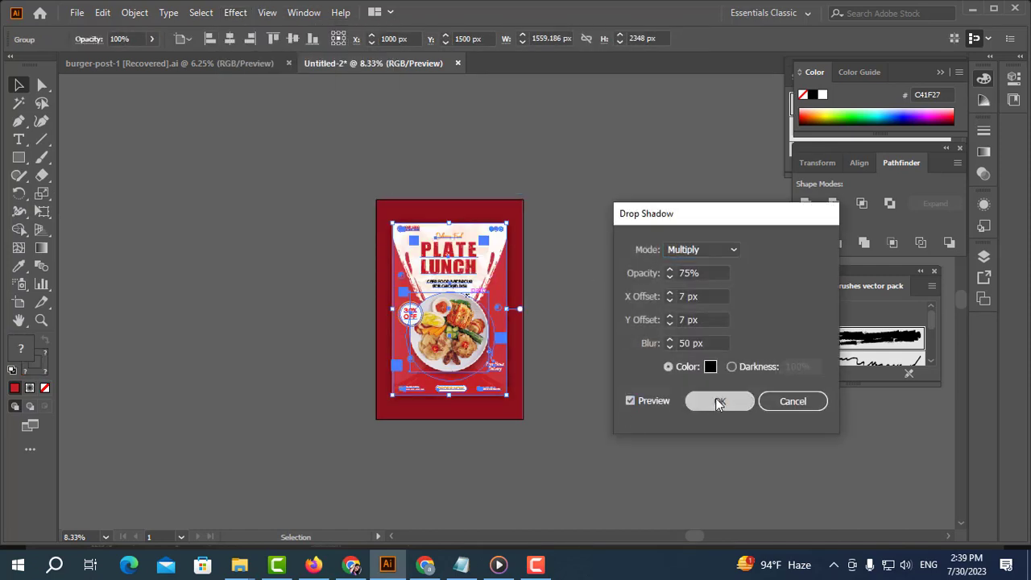
pyautogui.click(719, 403)
pyautogui.click(635, 346)
# Step: Lower the artboard's top edge and fit the dark red 8E111E background to it
pyautogui.hotkey('ctrl', '+')
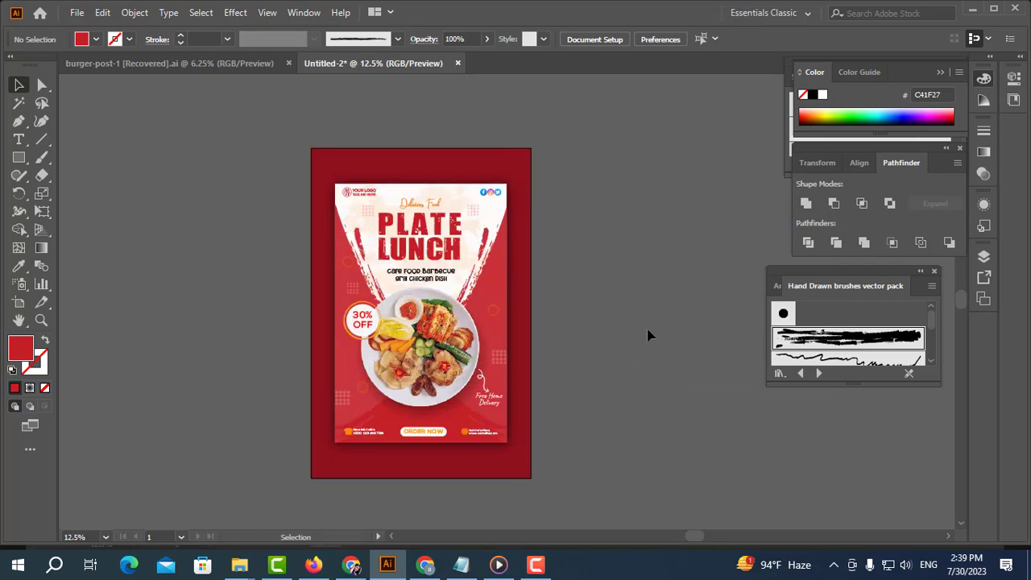
pyautogui.moveTo(665, 307); pyautogui.dragTo(717, 290)
pyautogui.click(555, 290)
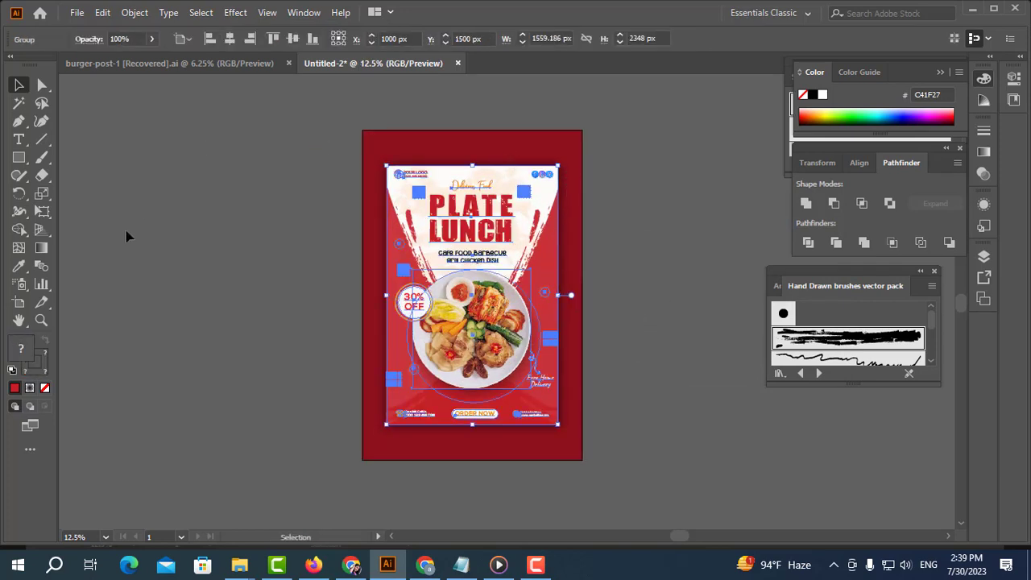
pyautogui.click(19, 302)
pyautogui.moveTo(472, 131); pyautogui.dragTo(473, 148)
pyautogui.click(18, 85)
pyautogui.click(422, 145)
pyautogui.click(681, 167)
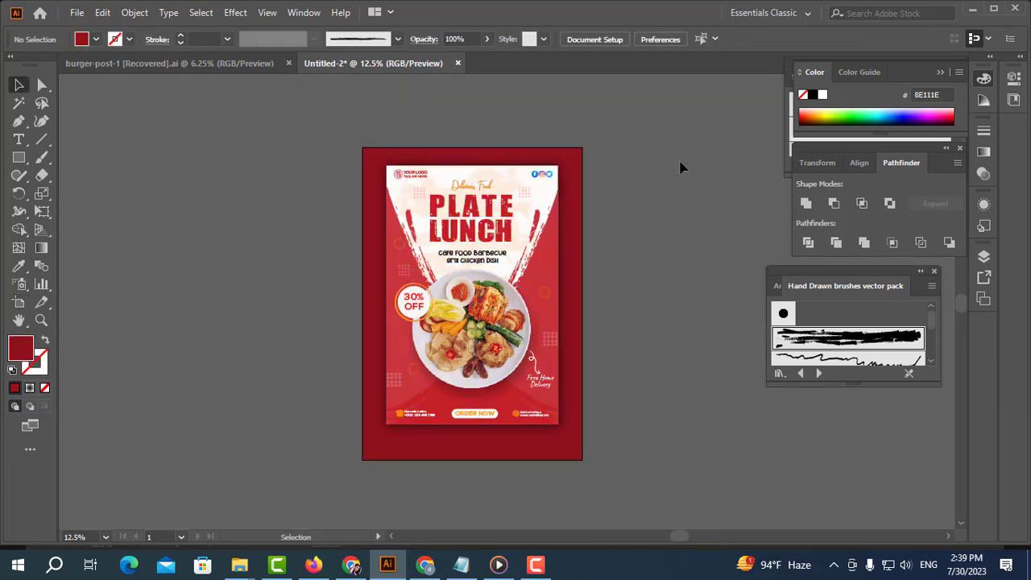
# Step: Open Save for Web and zoom out to show the whole flyer in the JPEG preview
pyautogui.hotkey('ctrl', 'alt', 'shift', 's')
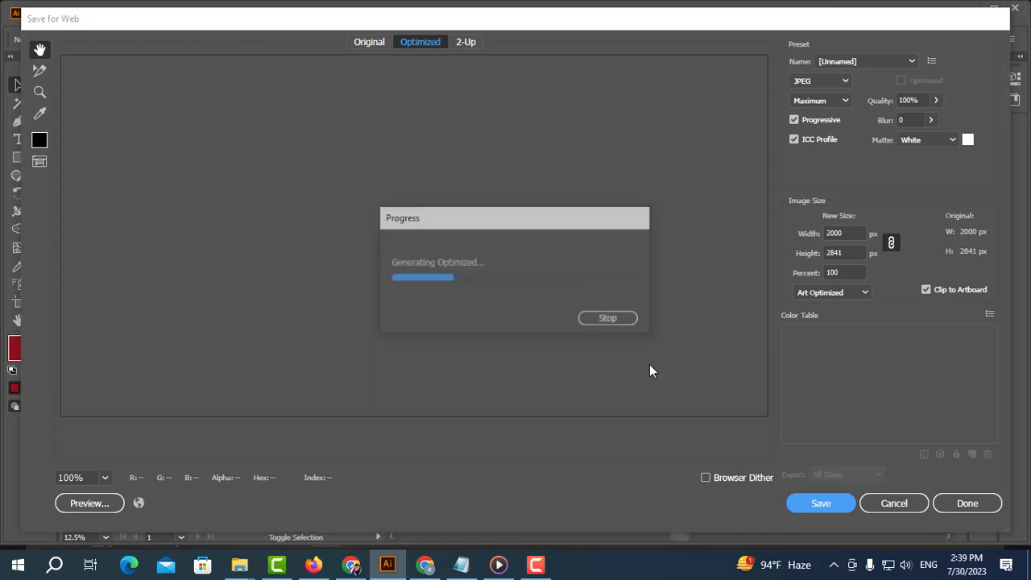
pyautogui.hotkey('ctrl', '-')
pyautogui.hotkey('ctrl', '-')
pyautogui.hotkey('ctrl', '-')
pyautogui.hotkey('ctrl', '-')
pyautogui.hotkey('ctrl', '-')
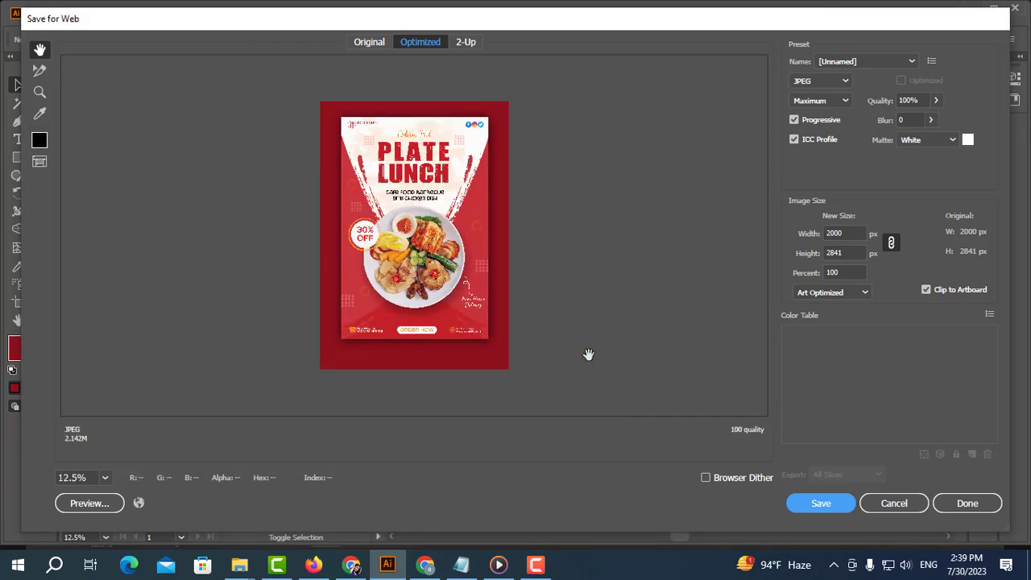